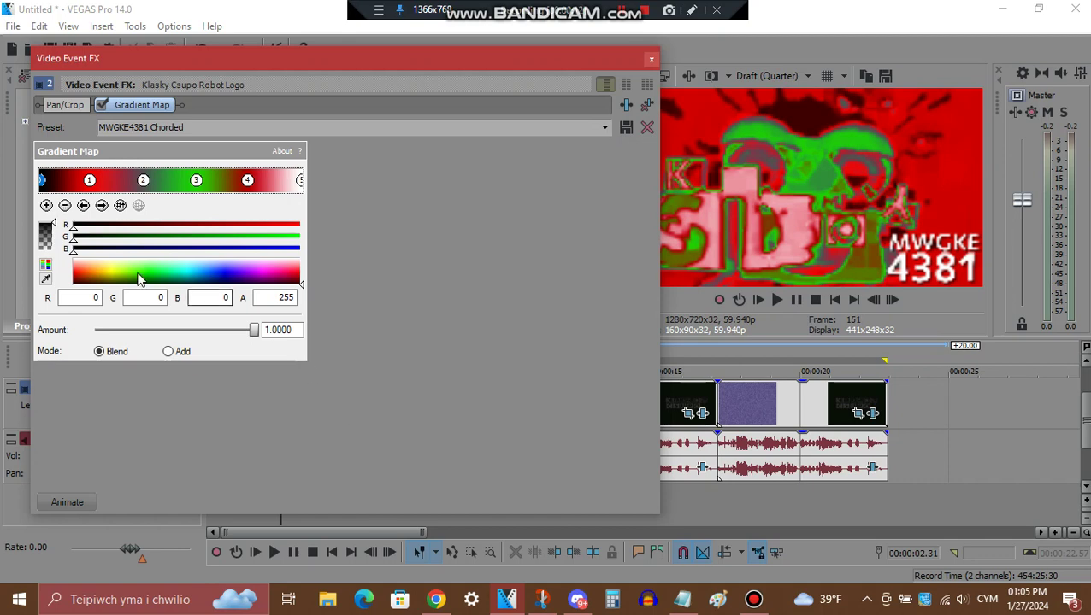
Step: Examine the colour values of each Gradient Map control point on the first video event, then close its effects window
click(102, 206)
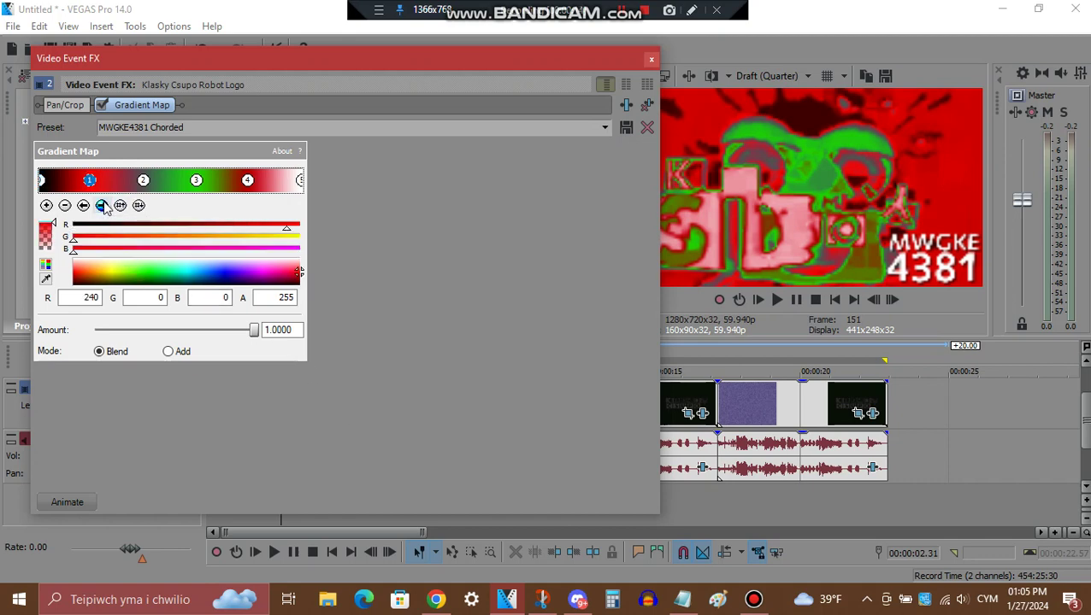
click(103, 206)
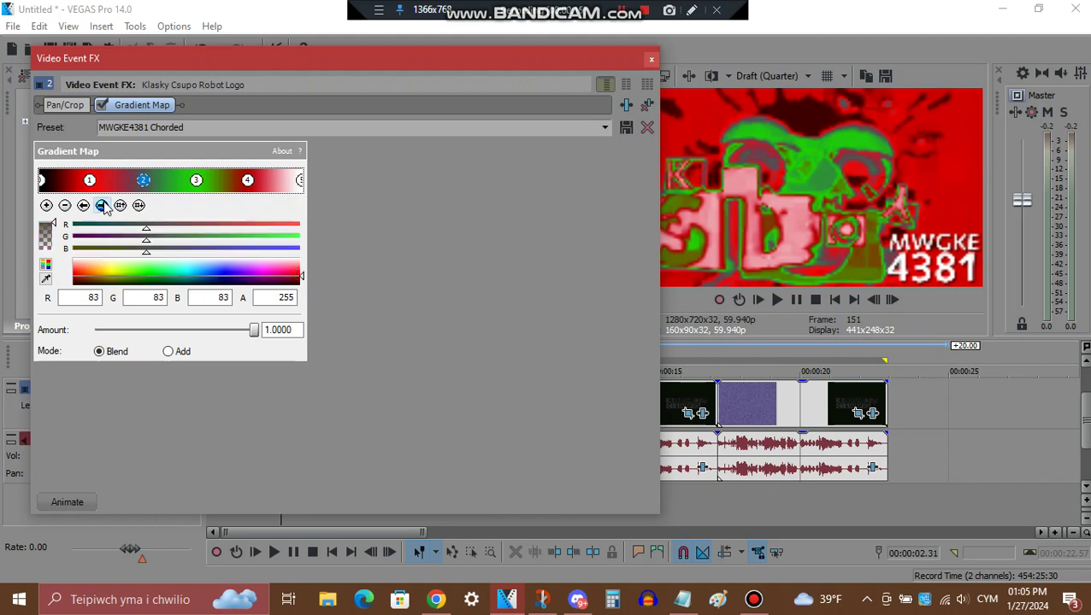
click(102, 206)
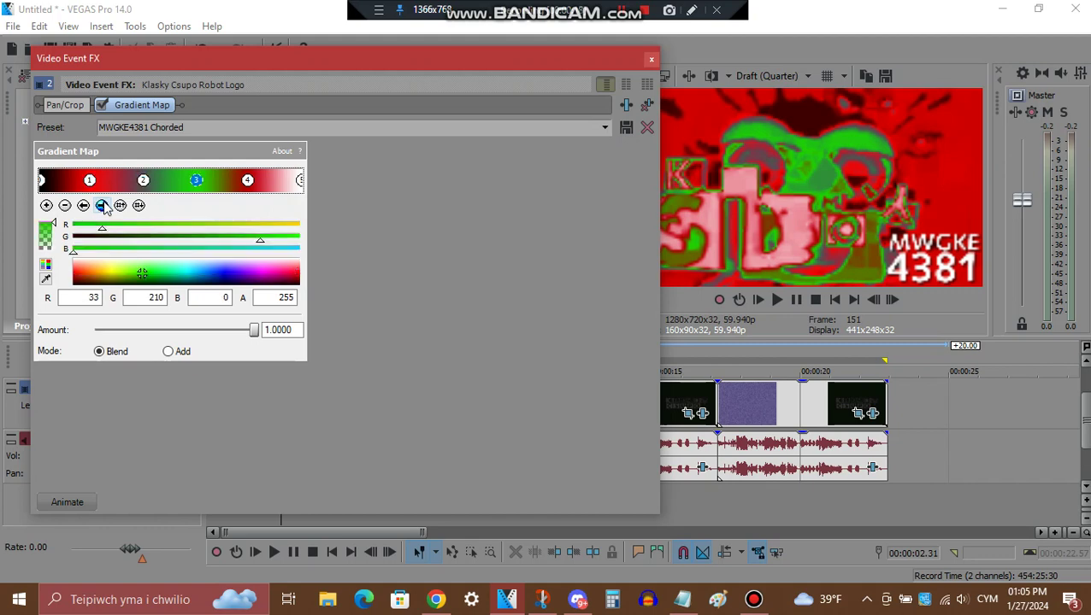
click(103, 206)
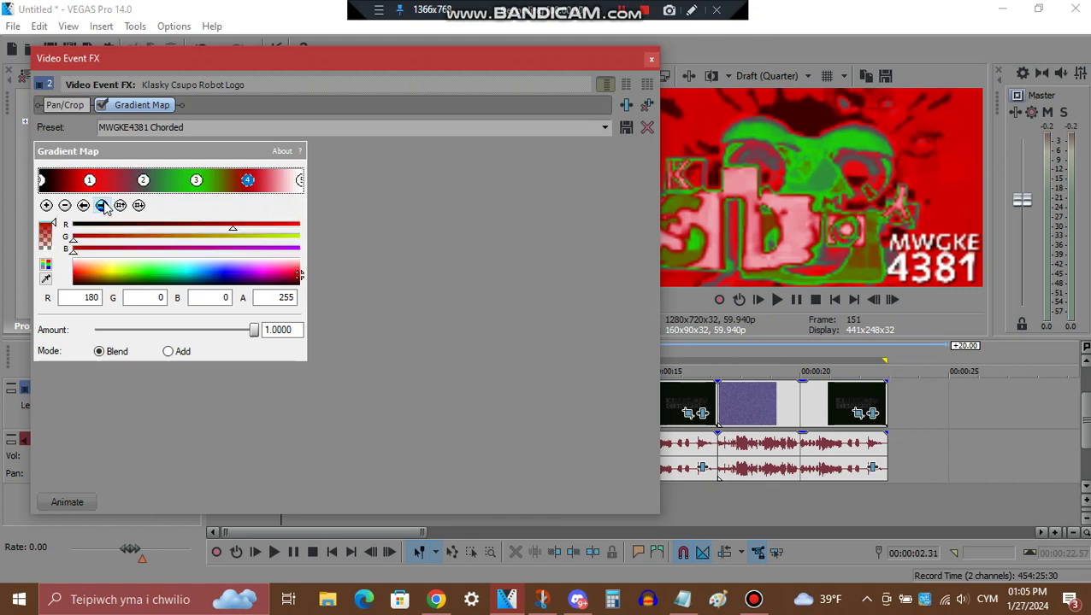
click(103, 206)
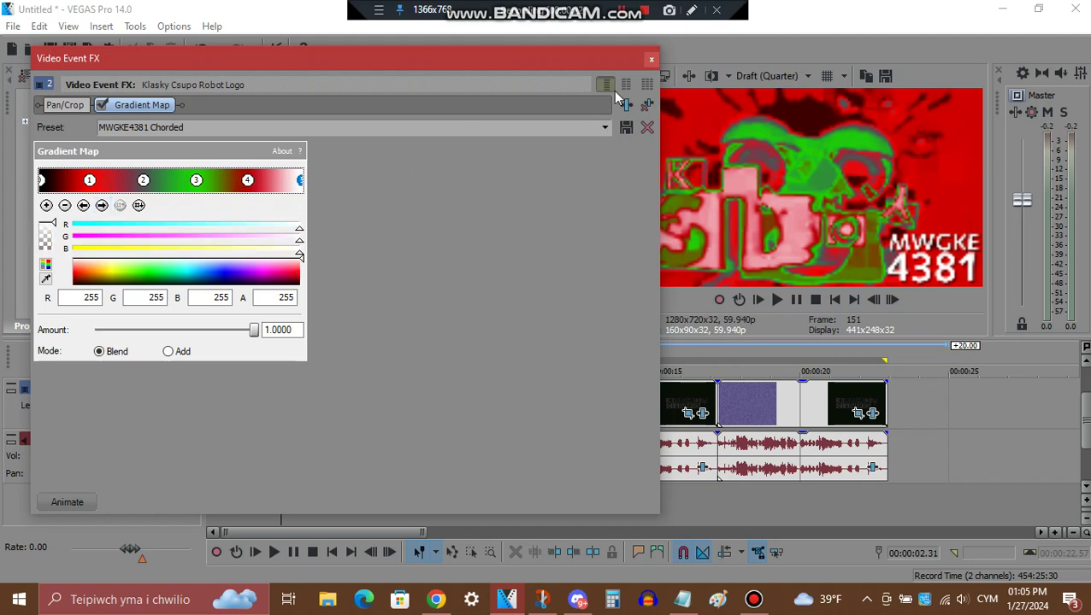
click(651, 60)
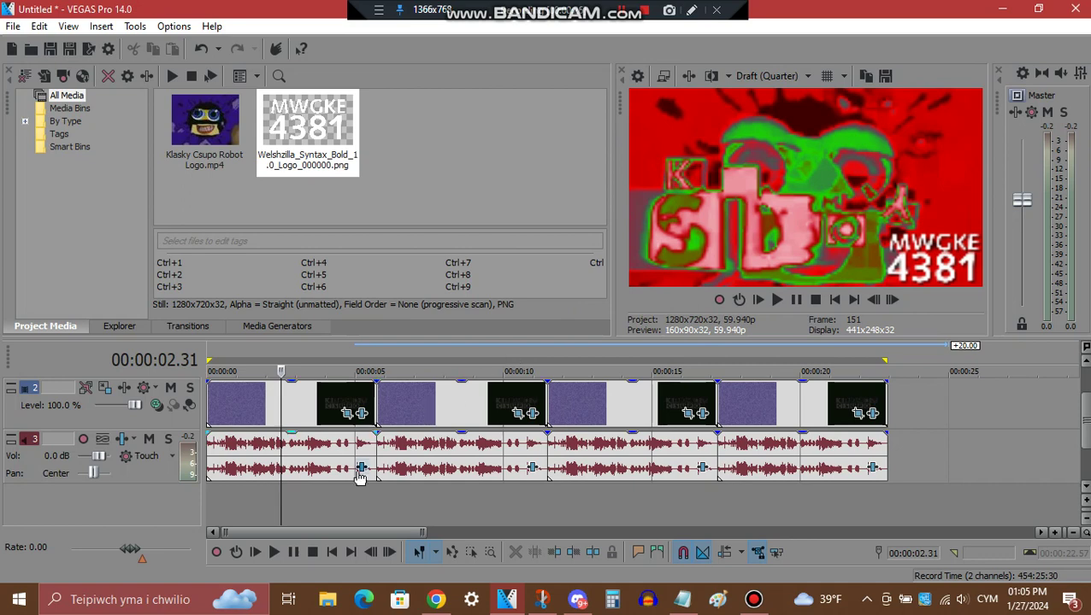
Step: Examine the IL Vocodex settings on the first audio event, including the carrier waveform and keyboard notes, and close the window
click(360, 470)
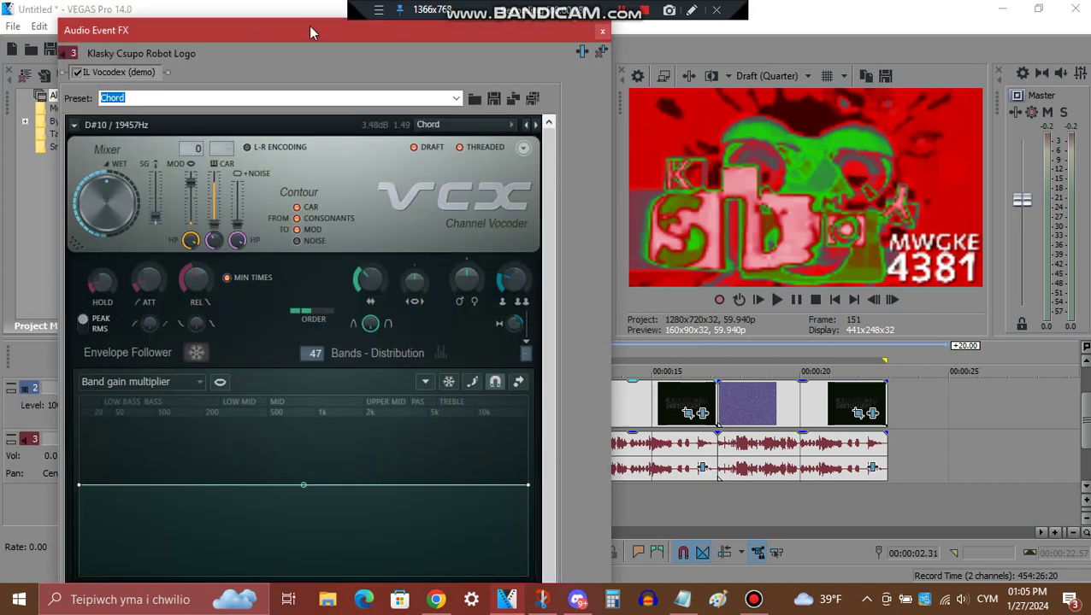
drag(304, 18, 339, 56)
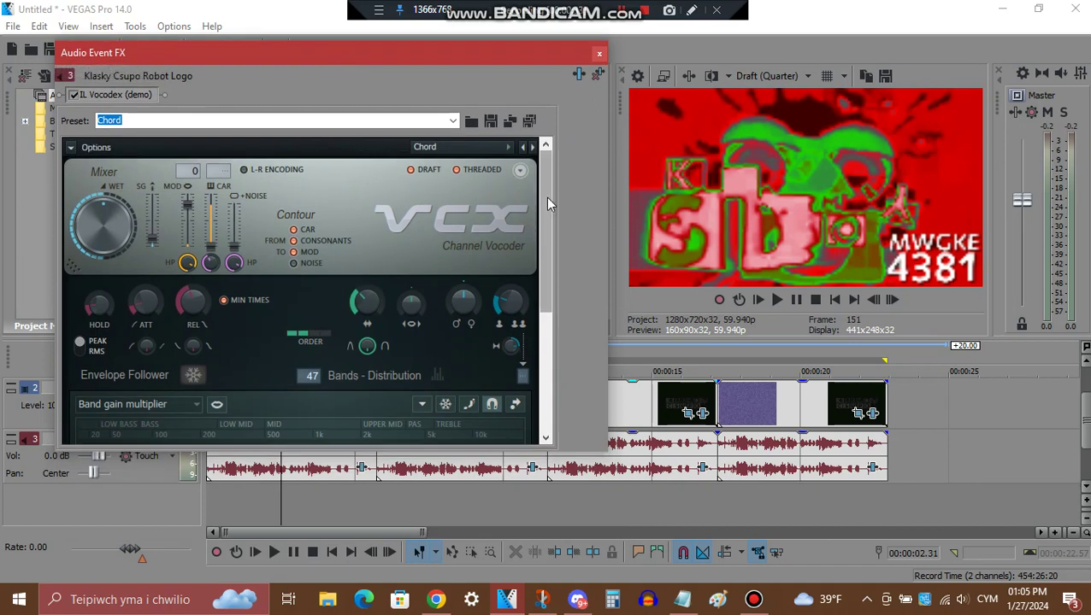
drag(545, 197, 546, 327)
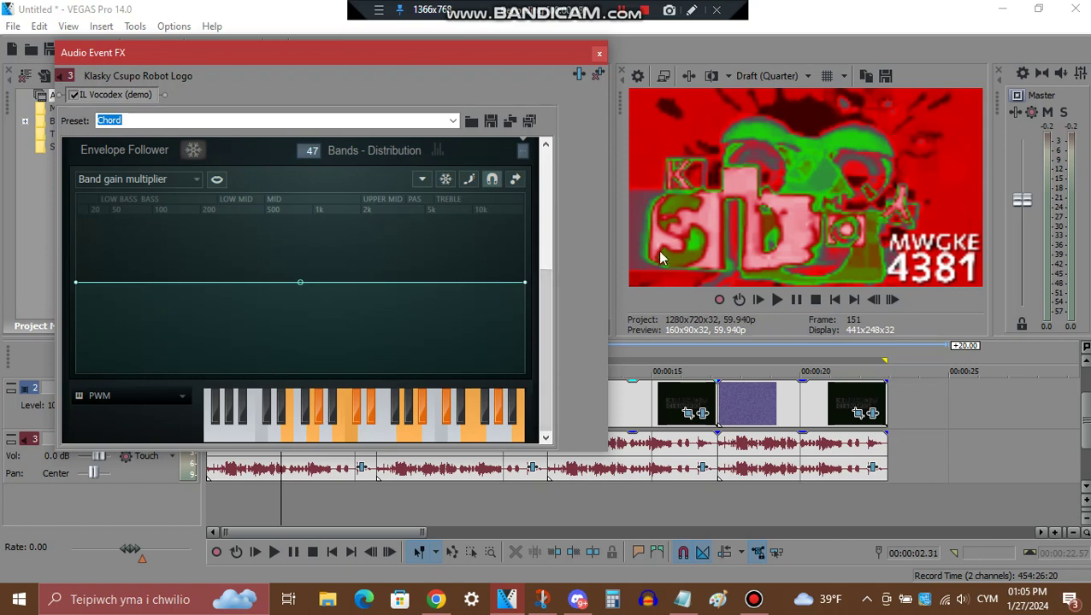
click(599, 54)
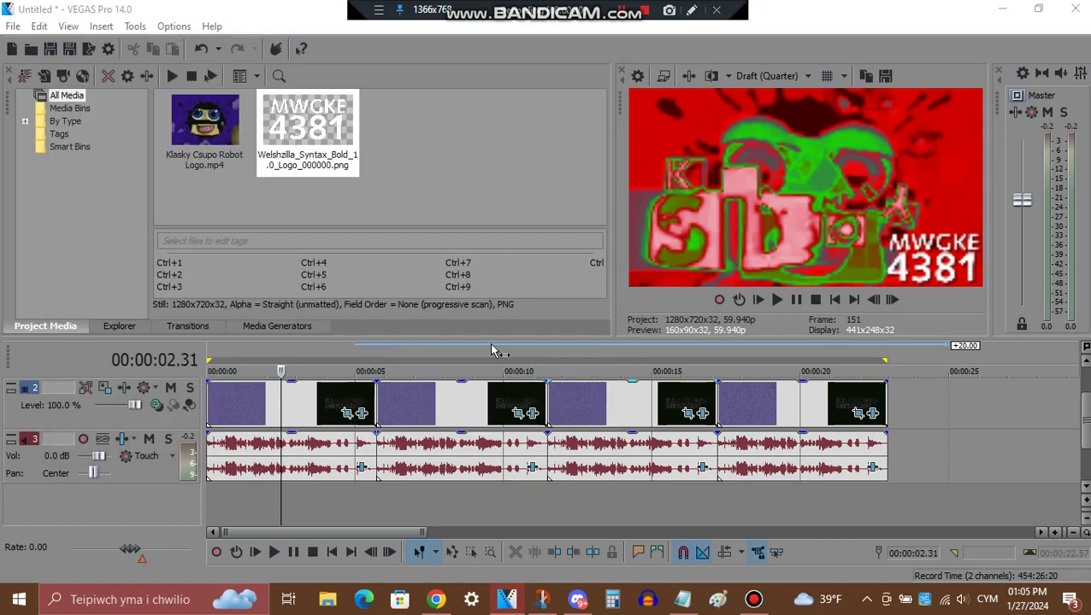
Step: Examine the colour values of every Gradient Map control point on the second video event and close its effects window
click(451, 405)
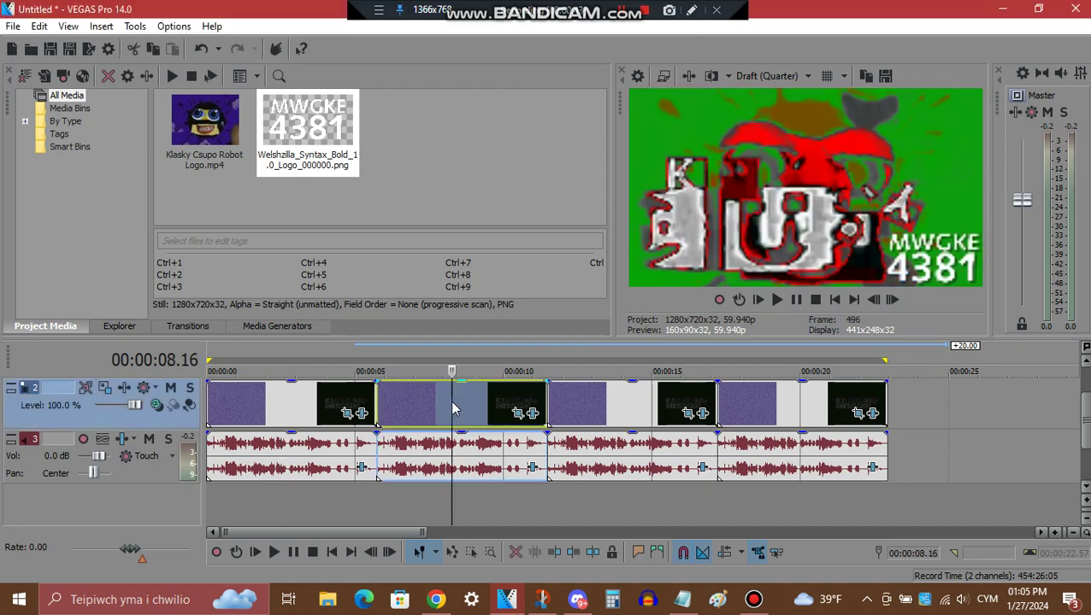
click(535, 417)
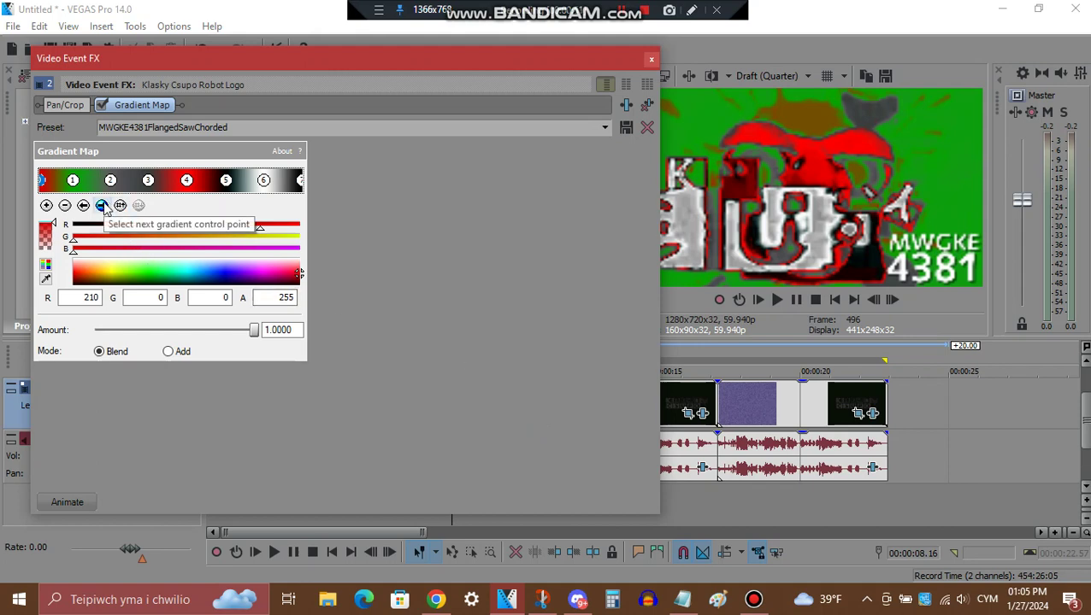
click(103, 206)
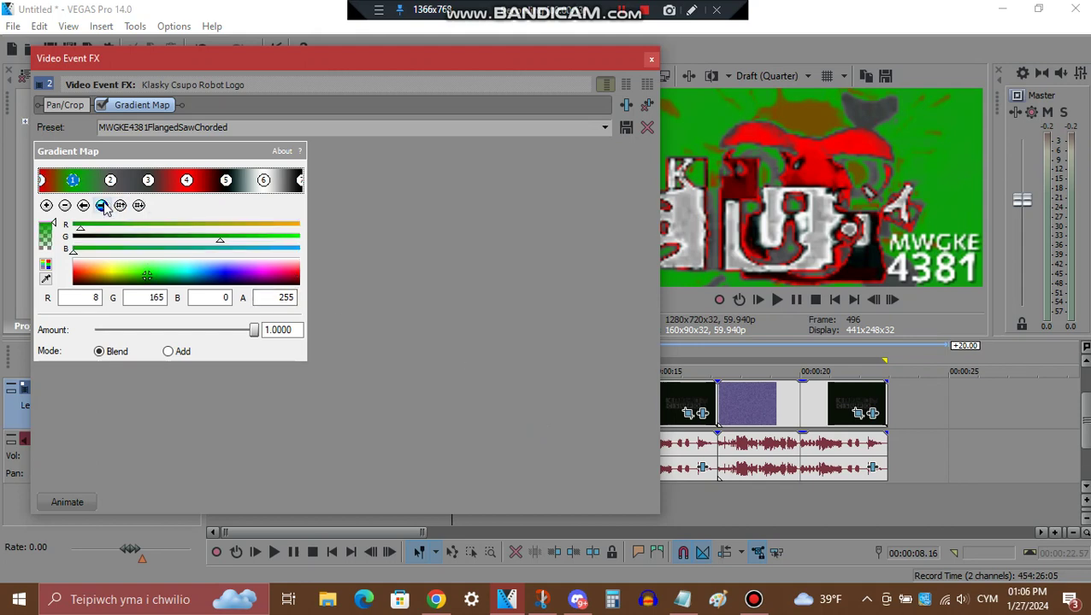
click(102, 206)
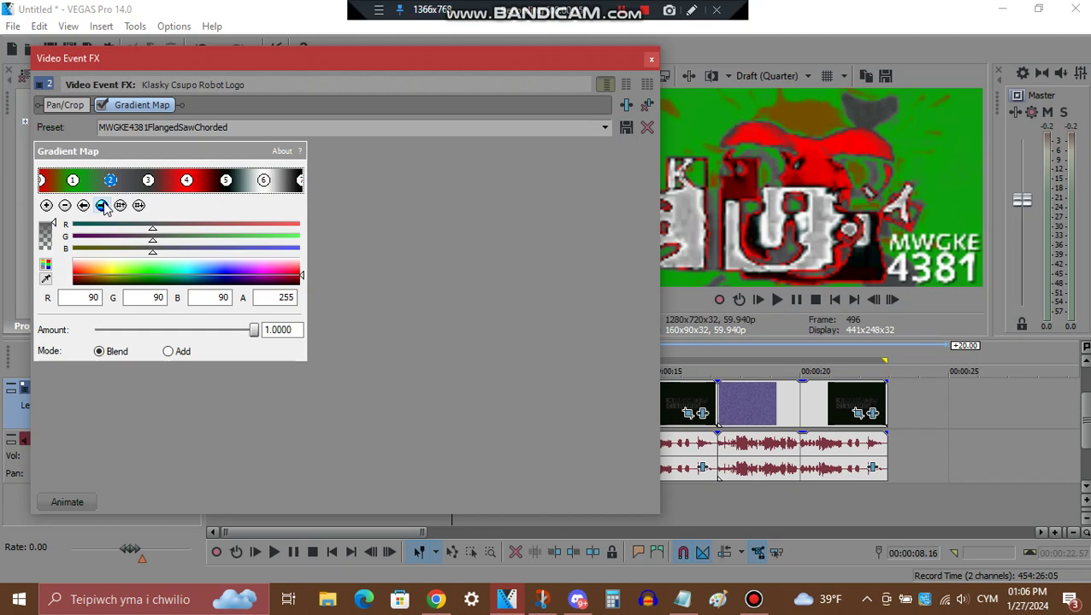
click(102, 206)
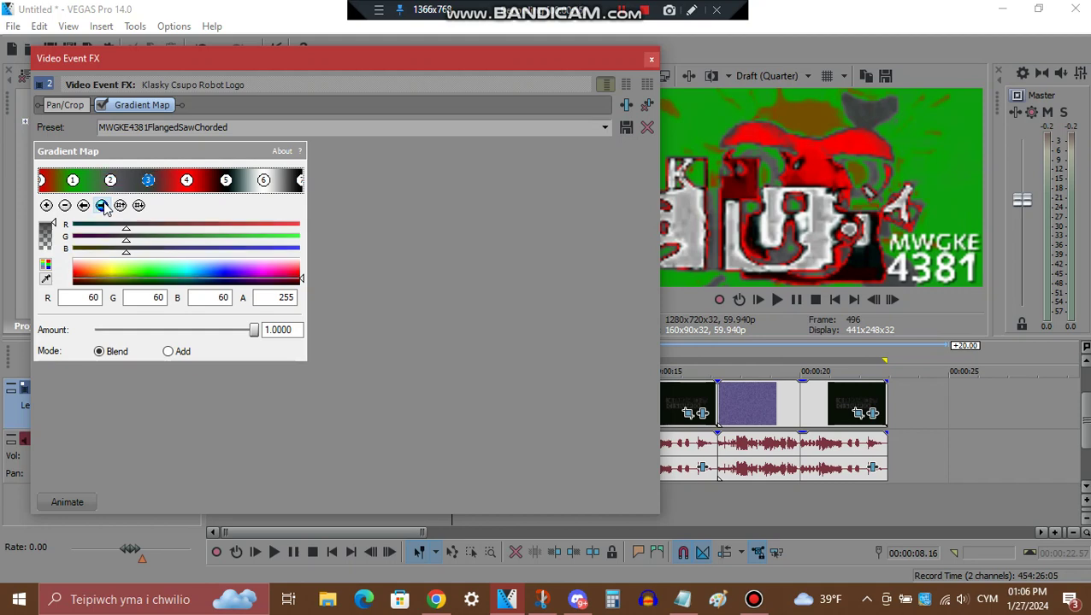
click(103, 206)
click(103, 206)
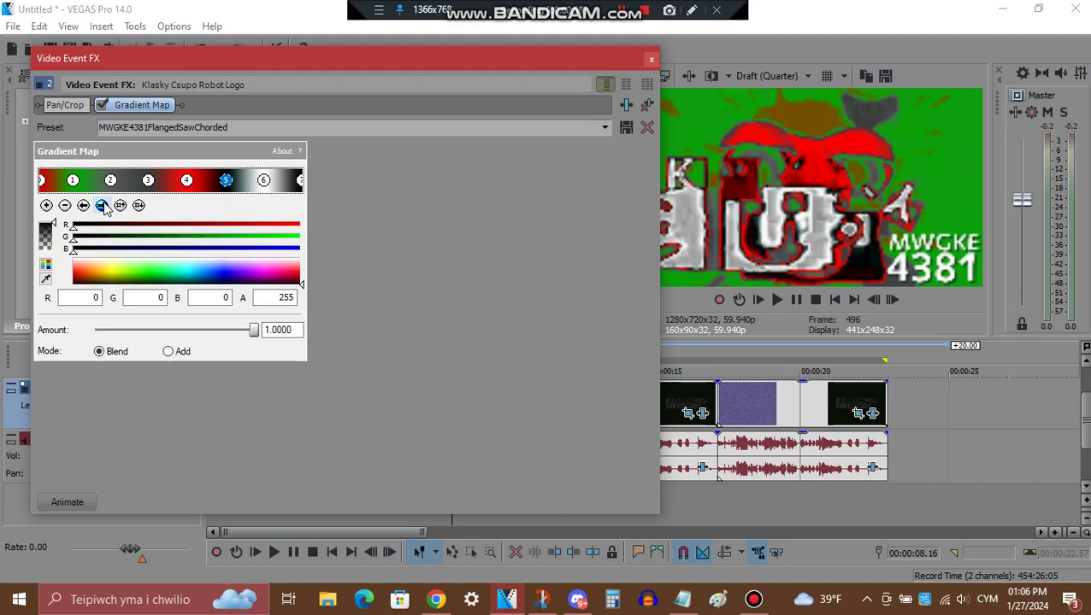
click(103, 206)
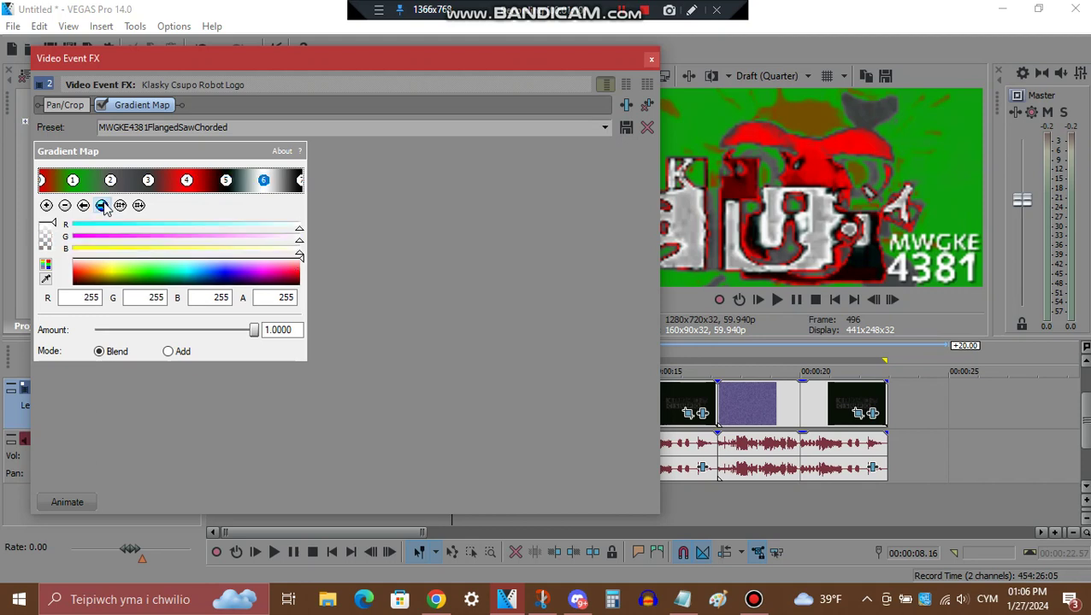
click(102, 206)
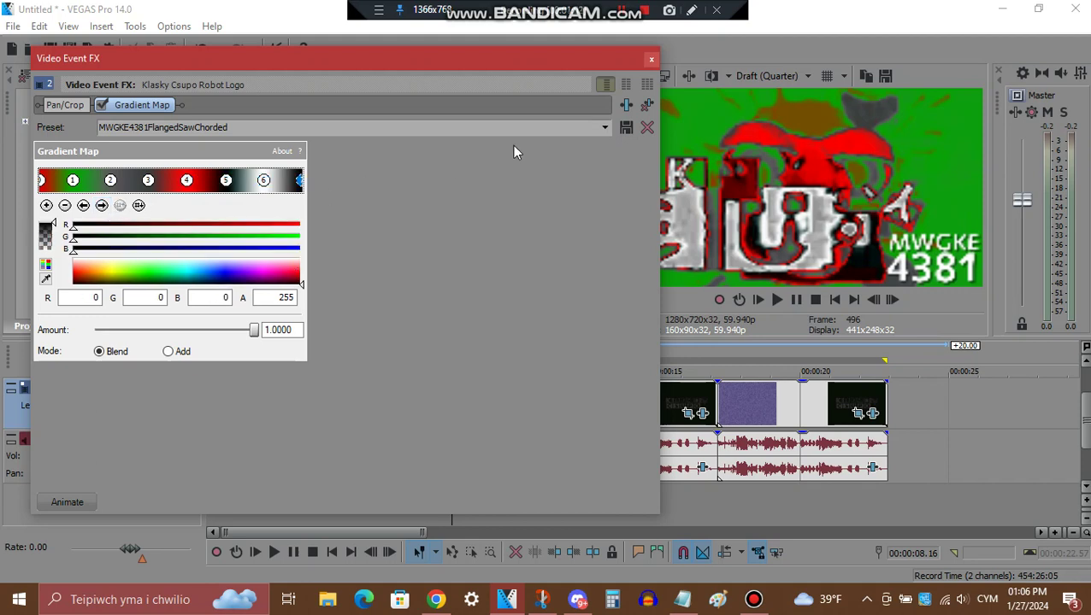
click(651, 60)
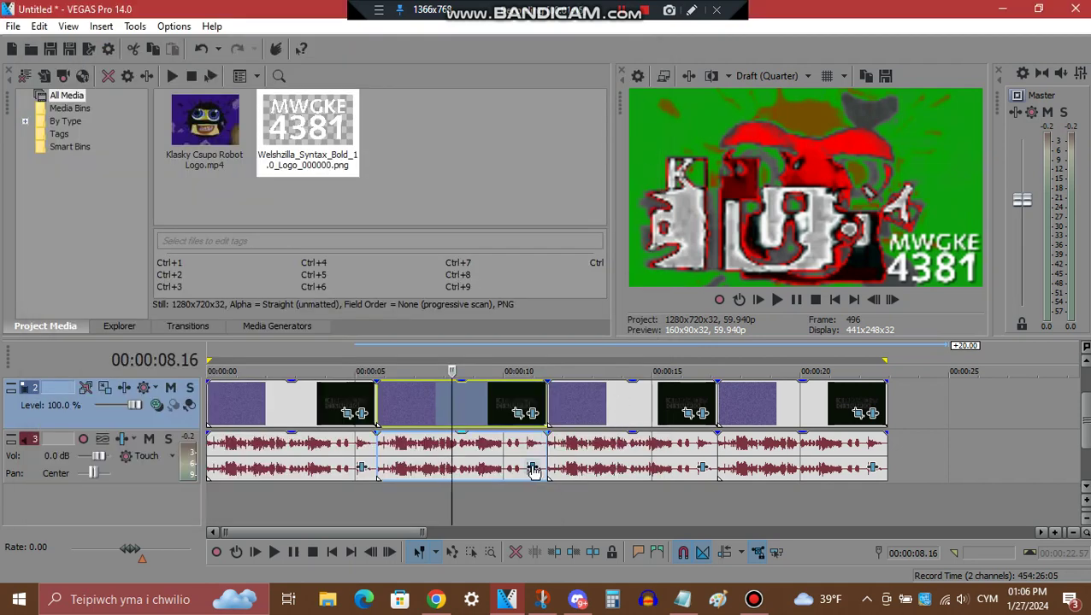
Step: Examine the IL Vocodex settings on the second audio event down to its carrier waveform and keyboard, and close the window
click(531, 468)
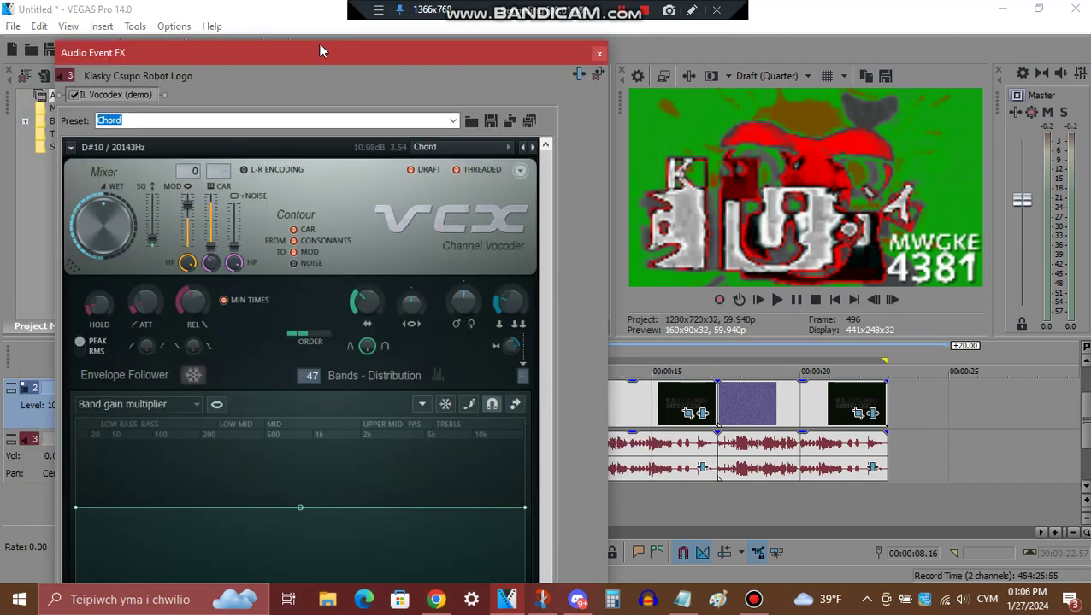
drag(319, 52, 404, 70)
drag(541, 204, 541, 343)
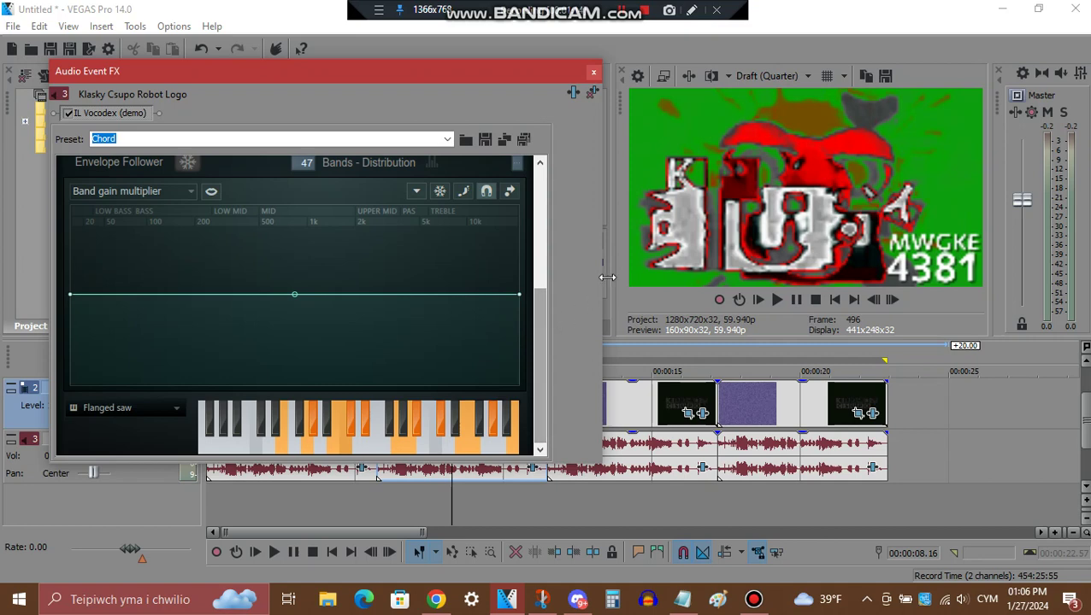
click(595, 77)
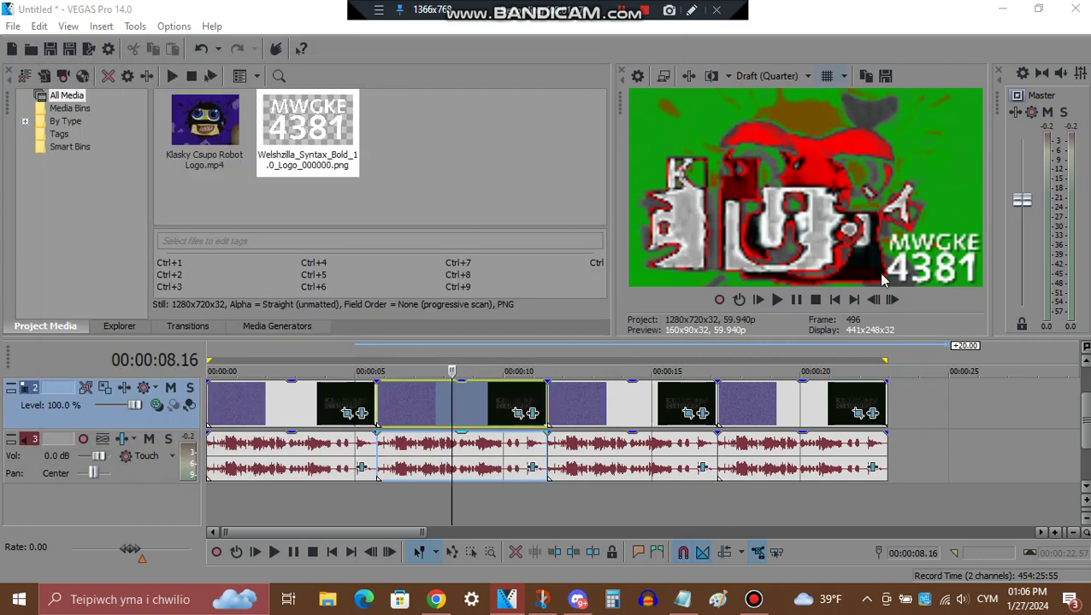
Step: Open the third video event's effects and examine the NewBlue V5 Old TV and NewBlue LE Light Rays settings
click(622, 412)
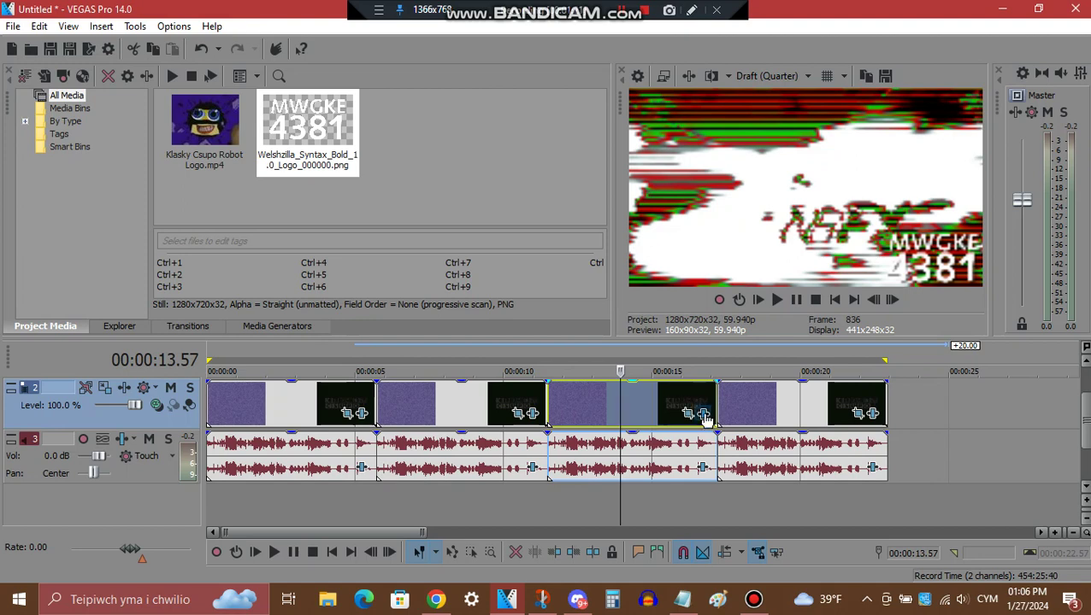
click(703, 416)
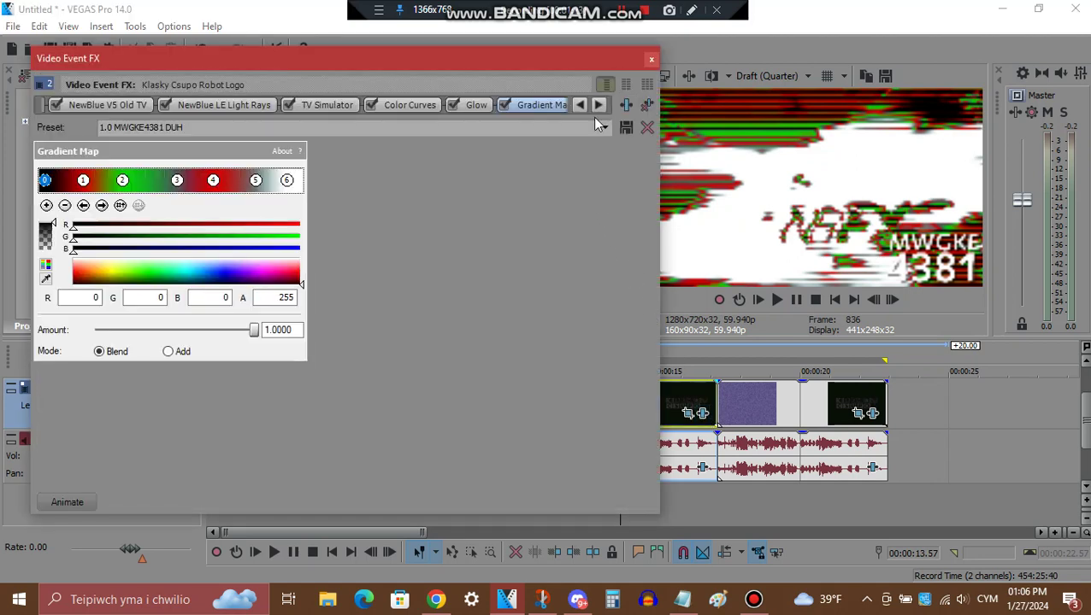
click(124, 105)
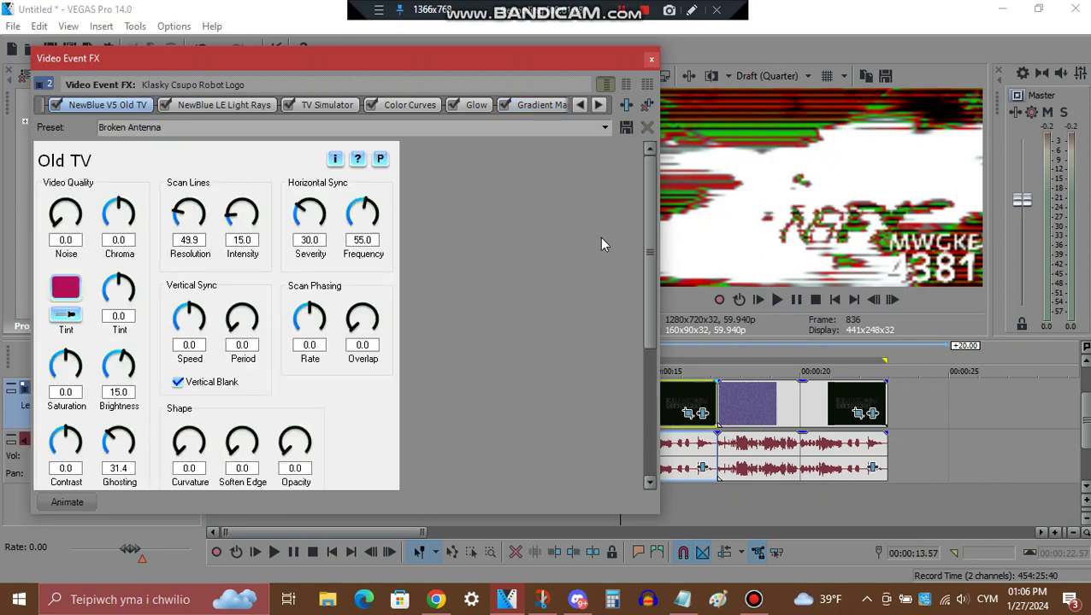
scroll(650, 274, down, 2)
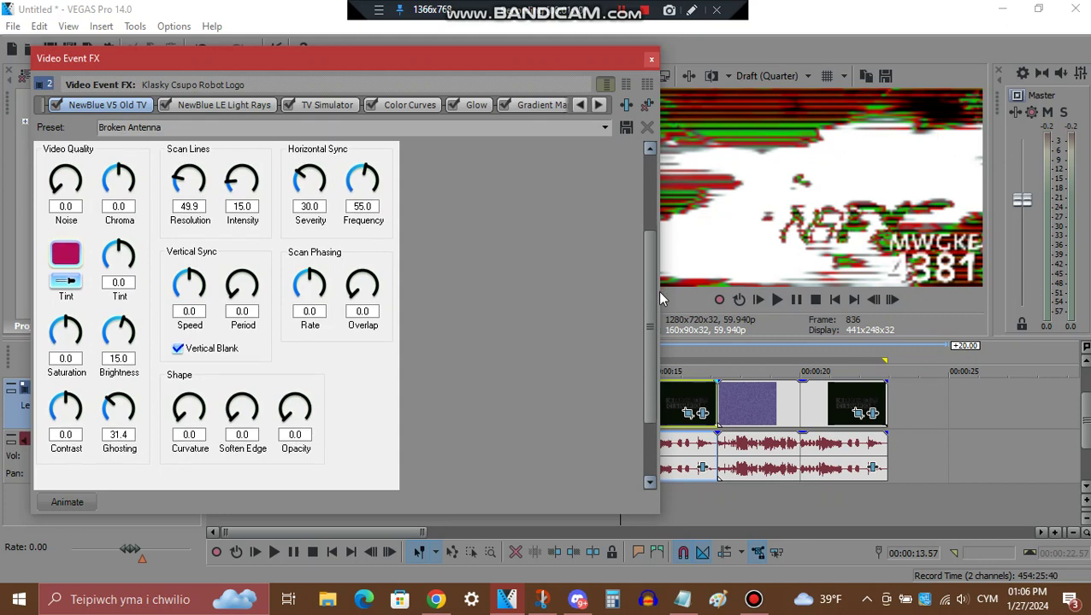
click(261, 104)
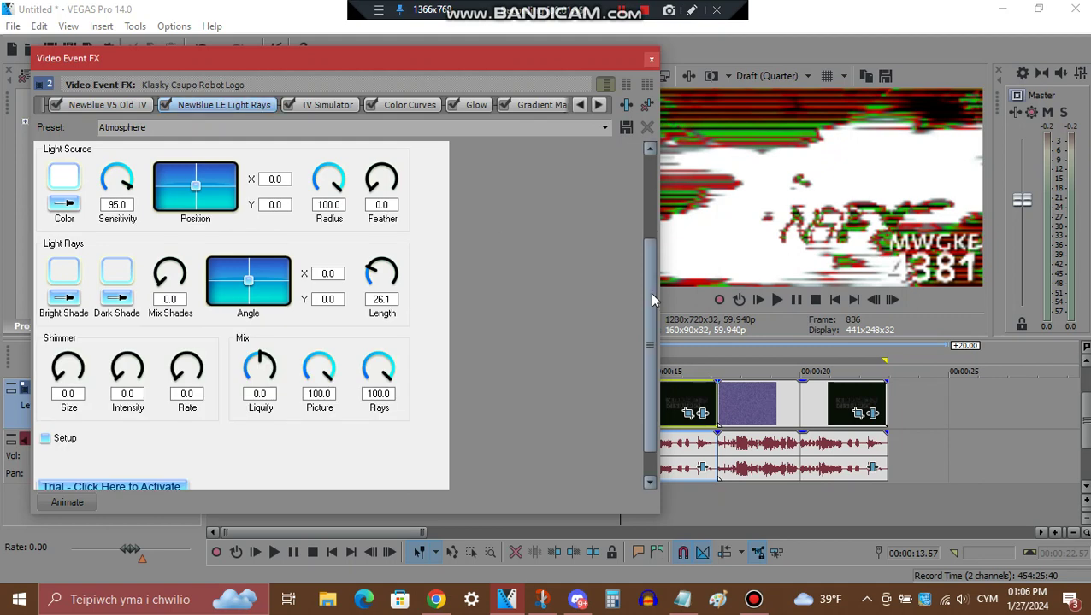
scroll(652, 290, up, 2)
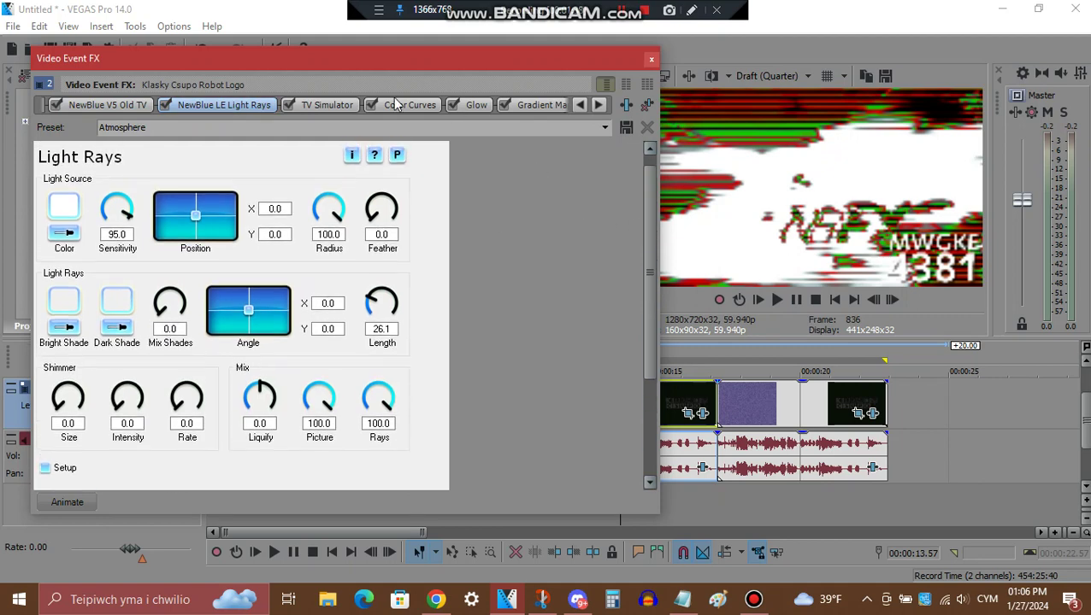
Step: Examine the TV Simulator, Color Curves and Glow settings in the third video event's effect chain
click(340, 106)
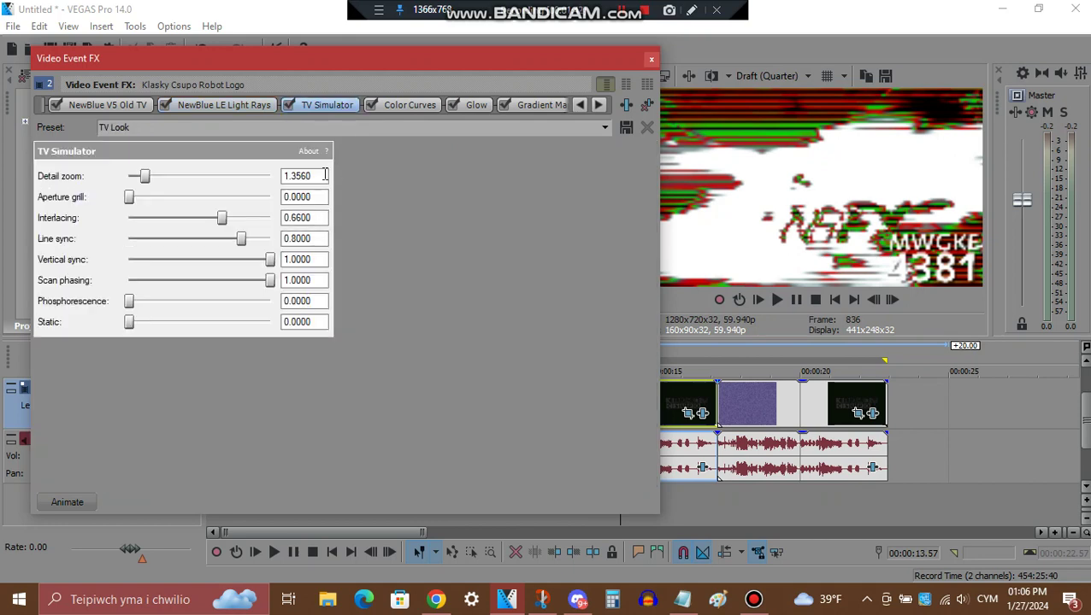
click(404, 105)
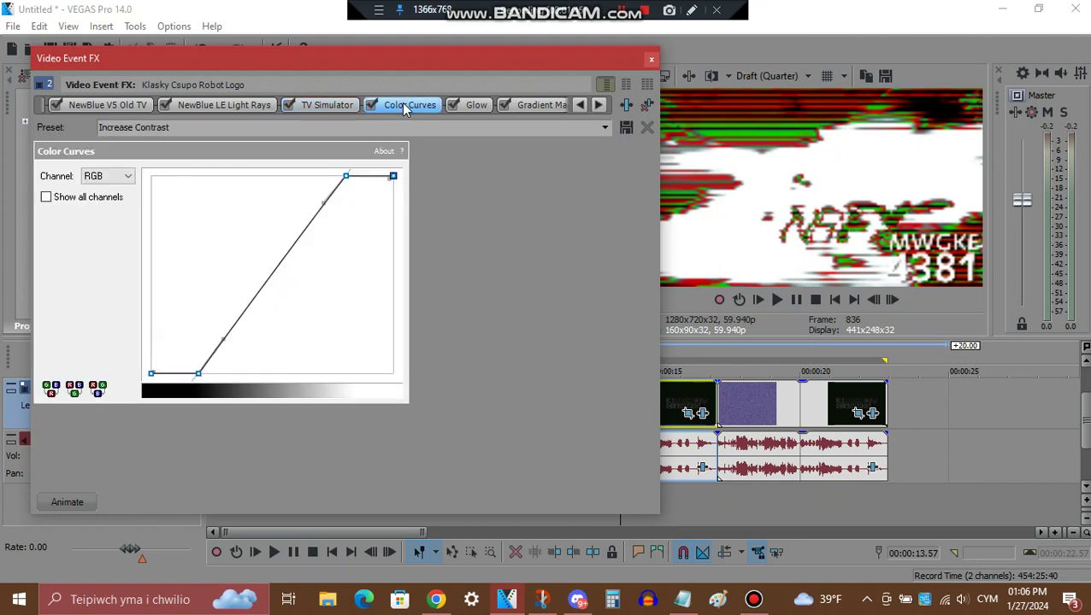
click(485, 106)
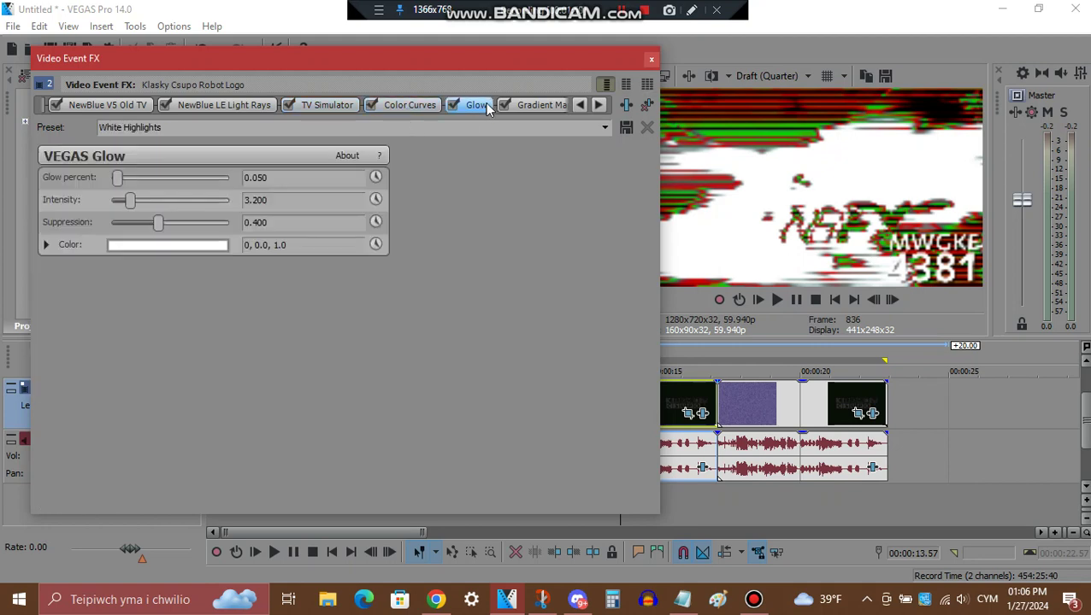
Step: Examine the colour values of every Gradient Map control point on the third video event and close its effects window
click(600, 106)
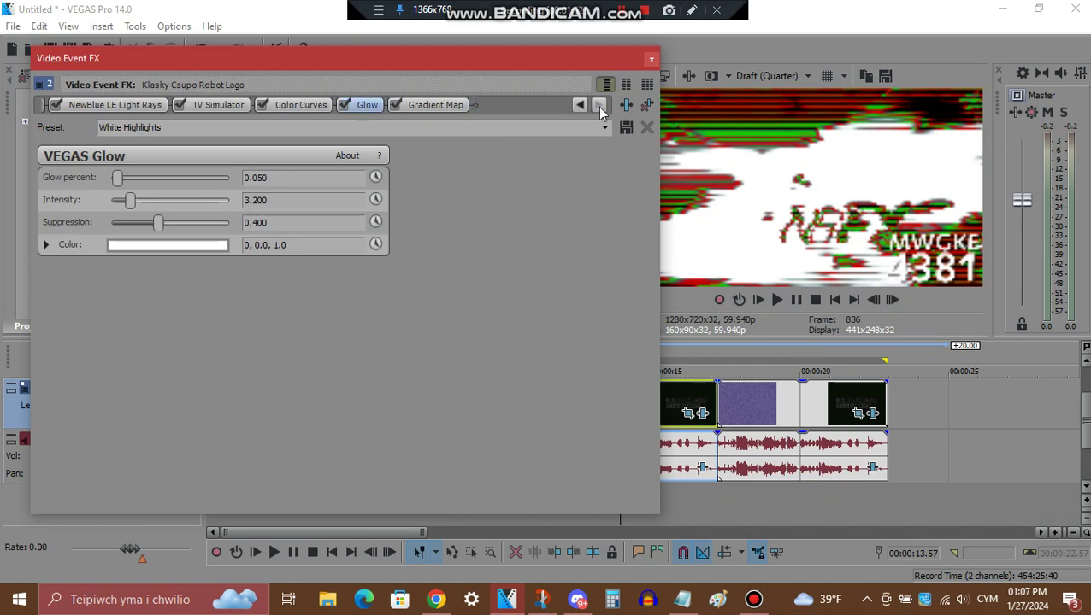
click(442, 105)
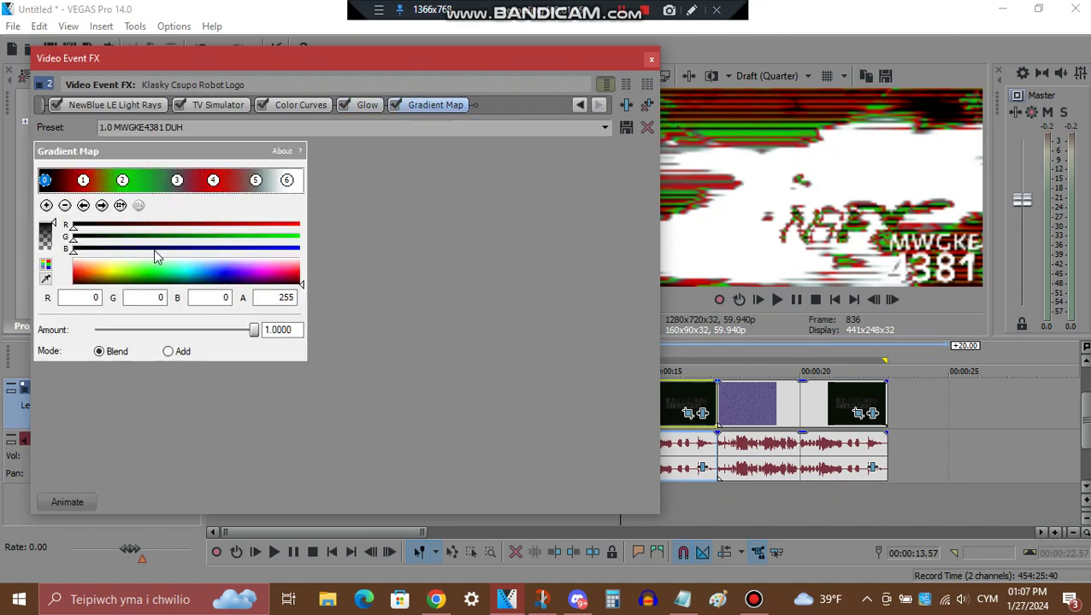
click(101, 206)
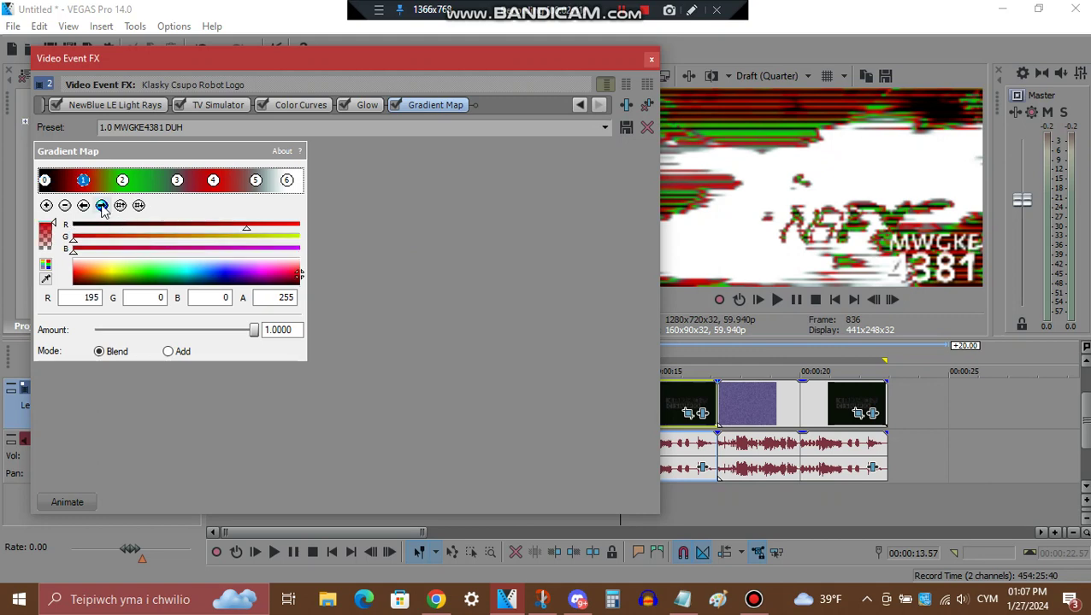
click(102, 206)
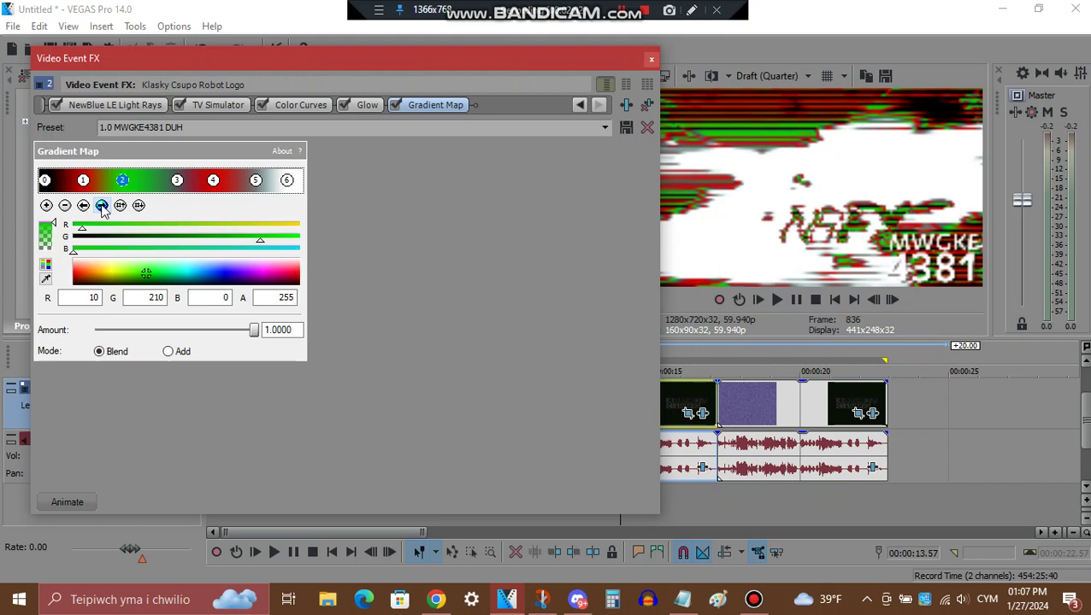
click(101, 206)
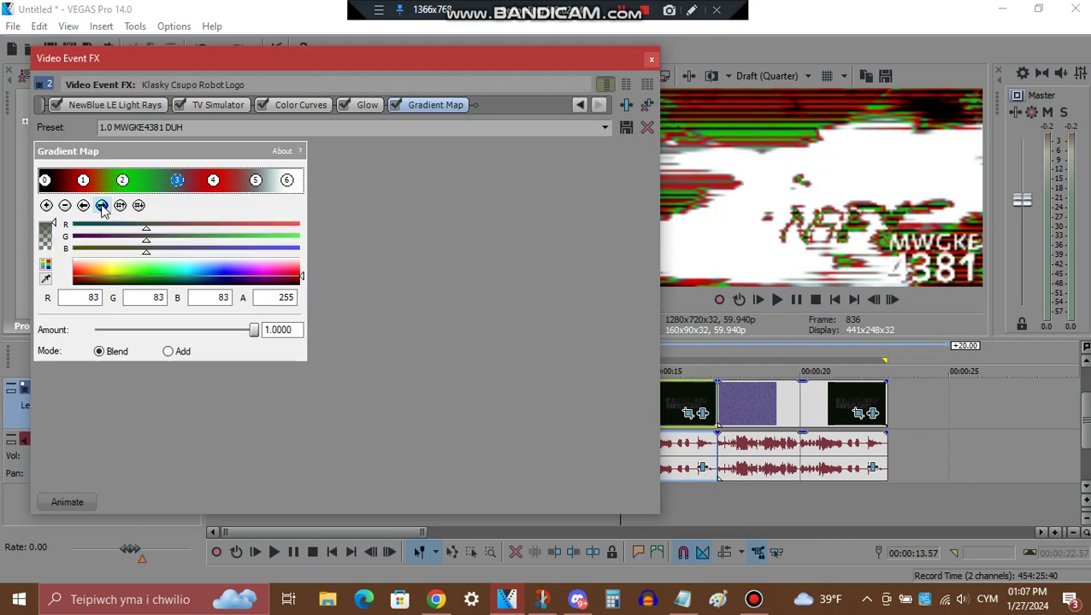
click(101, 206)
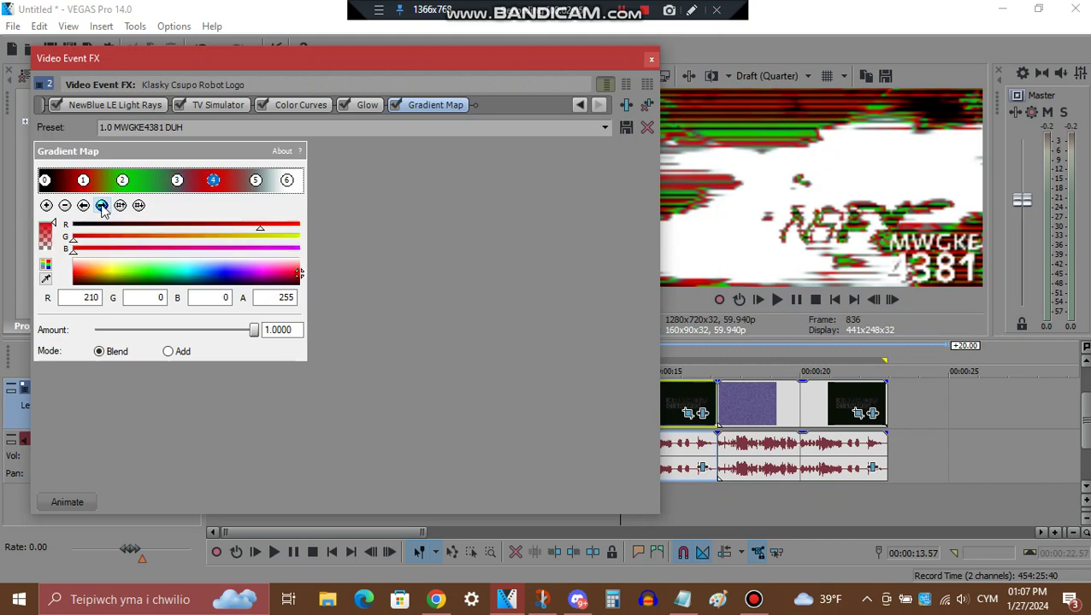
click(102, 206)
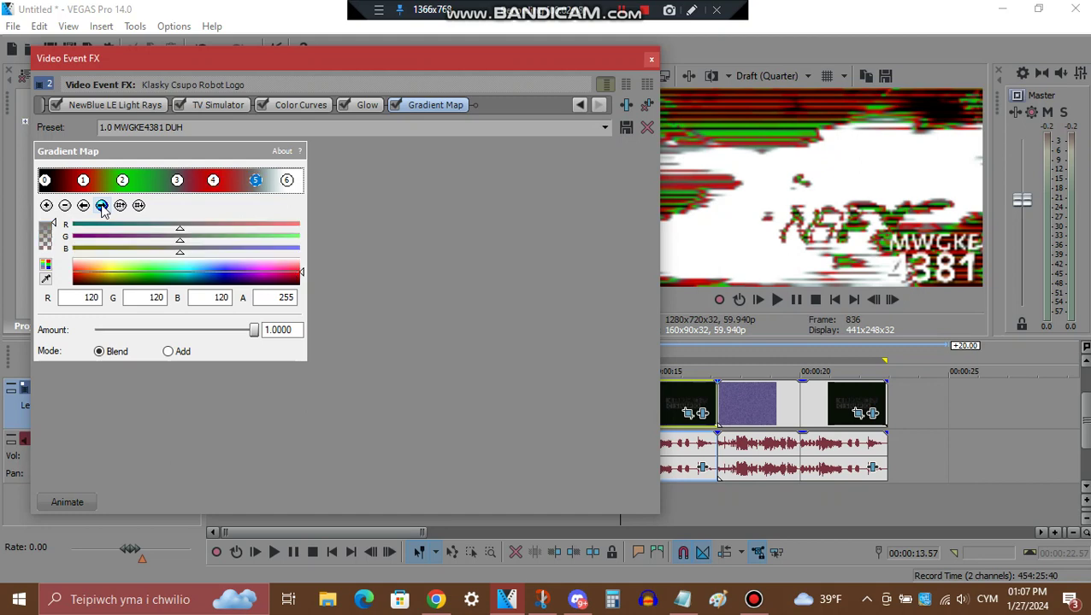
click(102, 206)
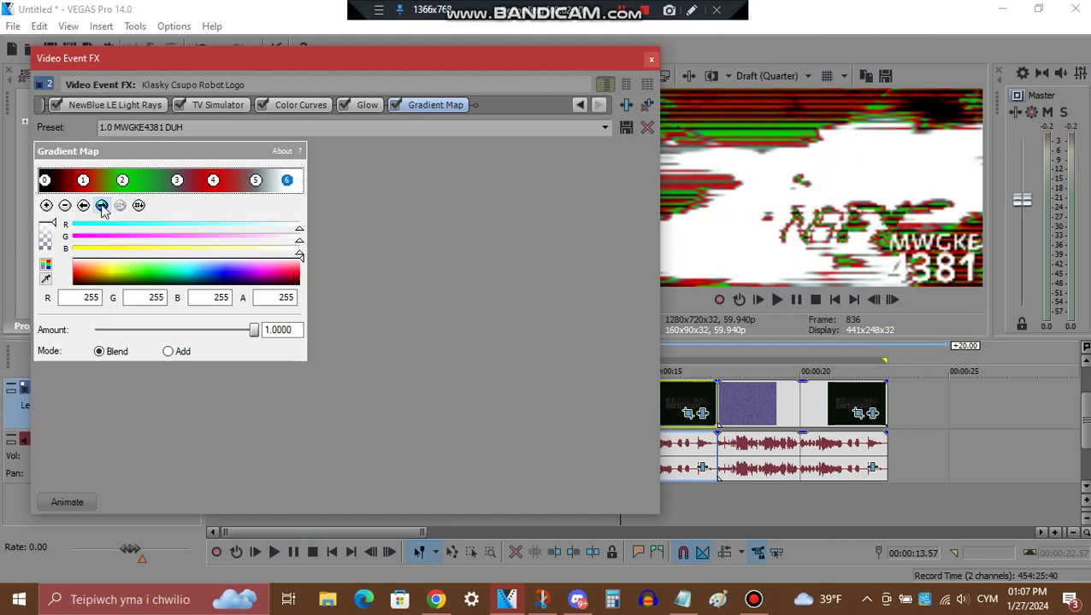
click(651, 58)
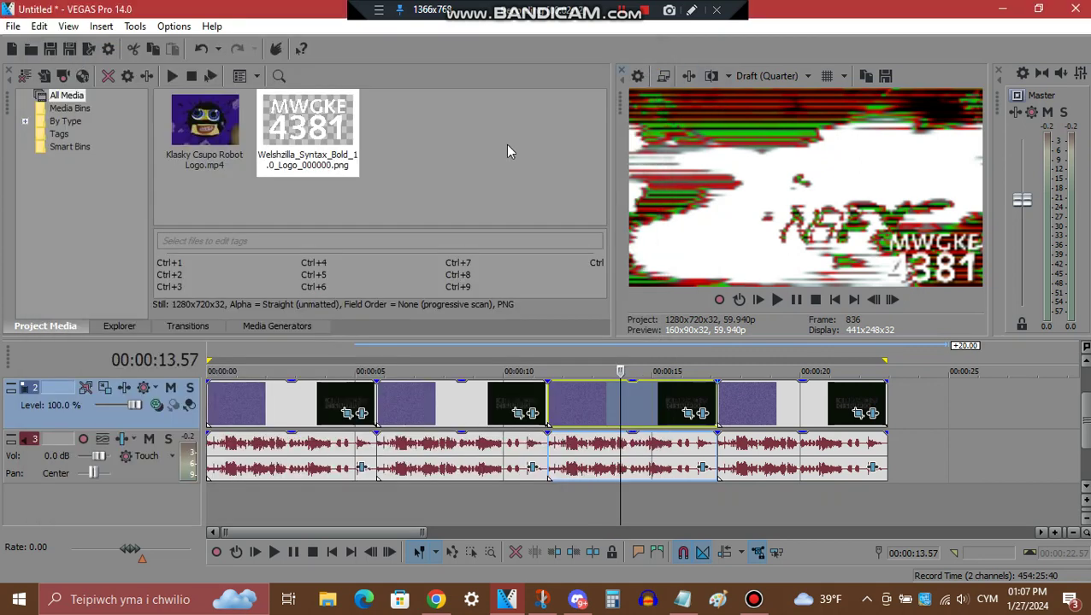
Step: Open the third audio event's effects and examine the ExpressFX Chorus, Orange Vocoder and tb_grumblebum settings
click(702, 469)
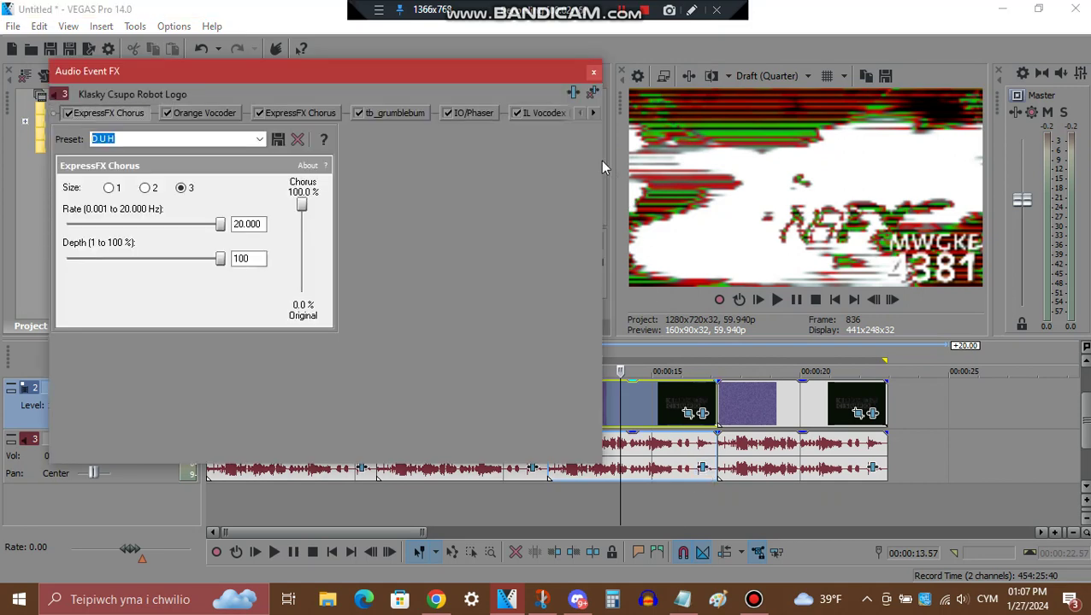
click(199, 115)
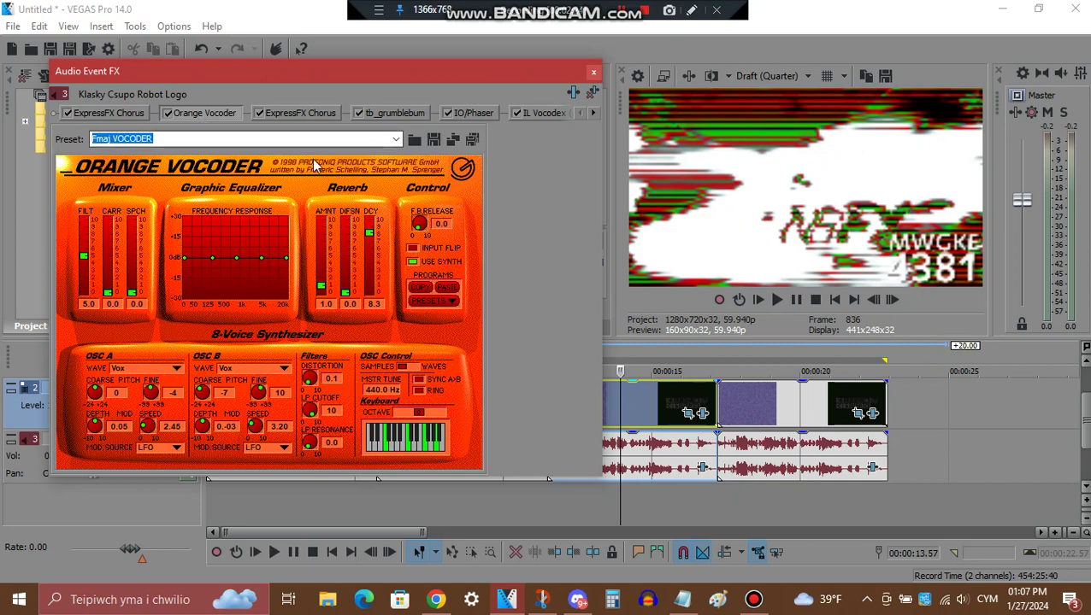
click(314, 113)
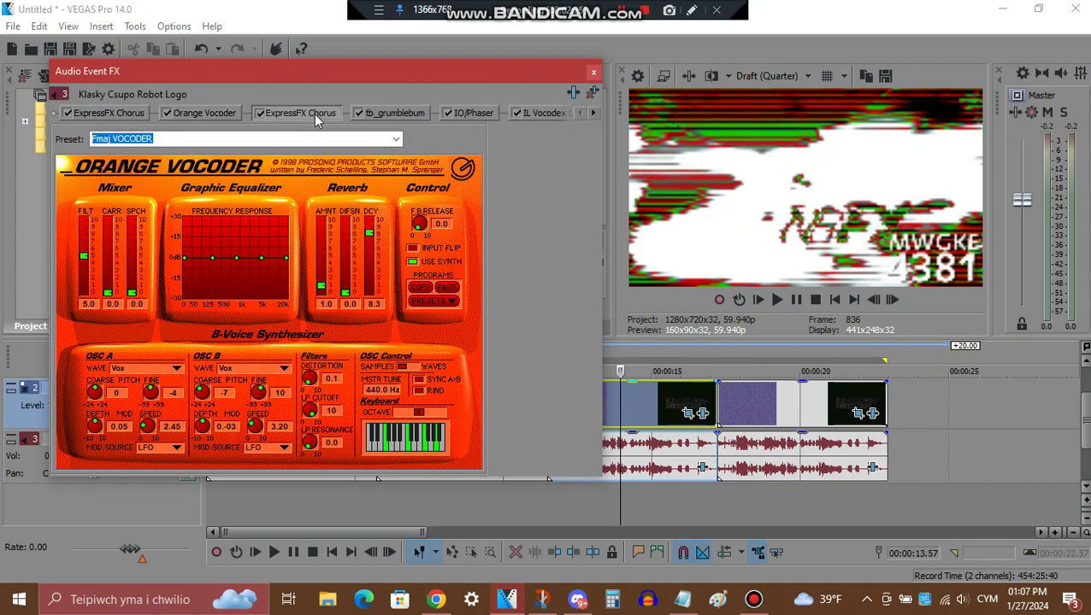
click(398, 114)
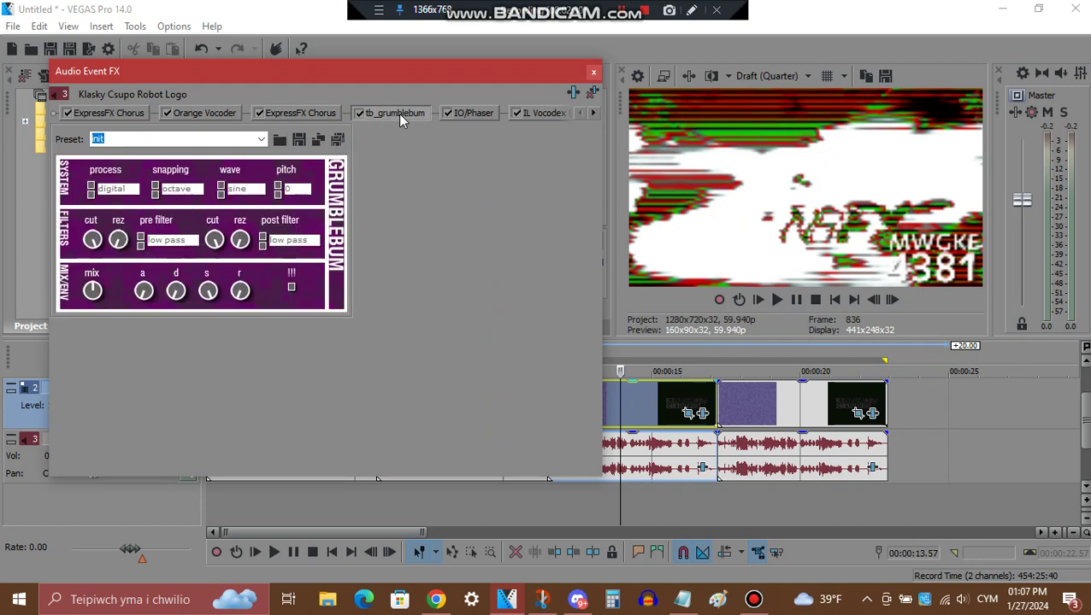
click(481, 114)
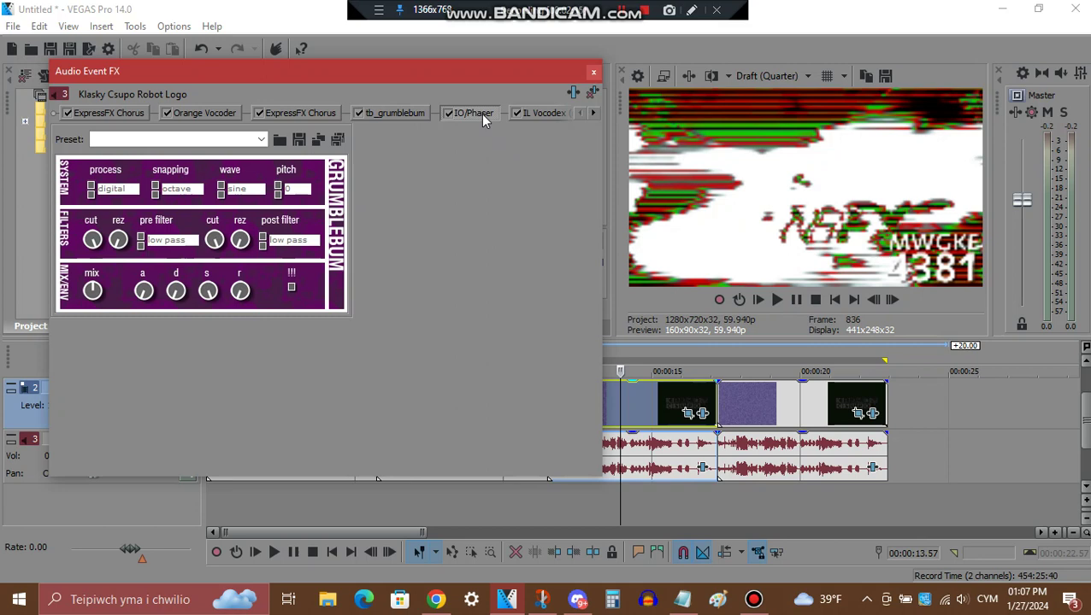
Step: Examine the IO/Phaser and both IL Vocodex settings in the third audio event's chain and close the window
click(594, 116)
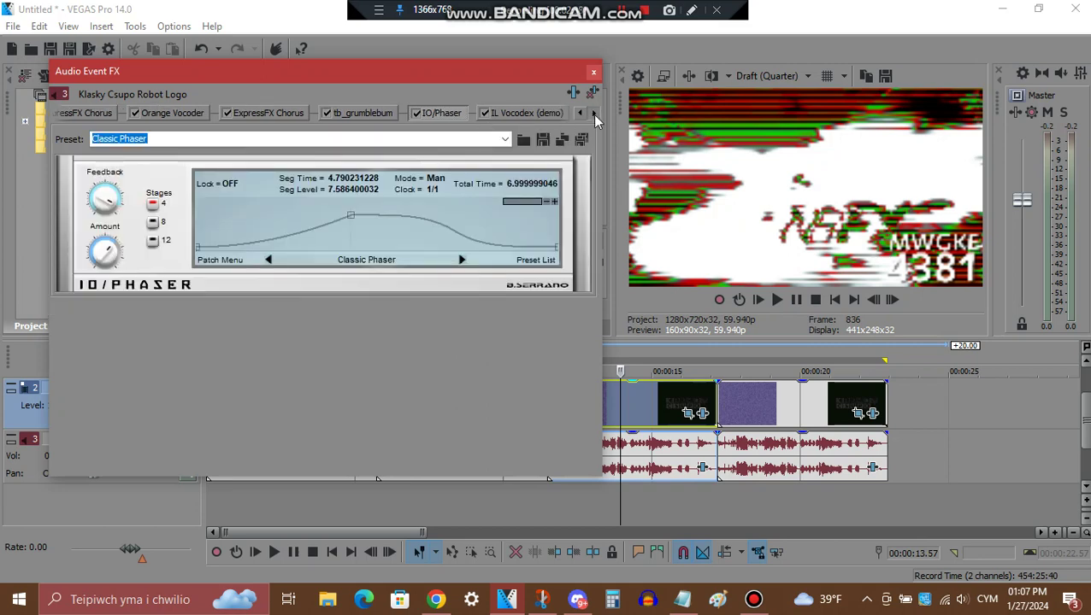
click(594, 115)
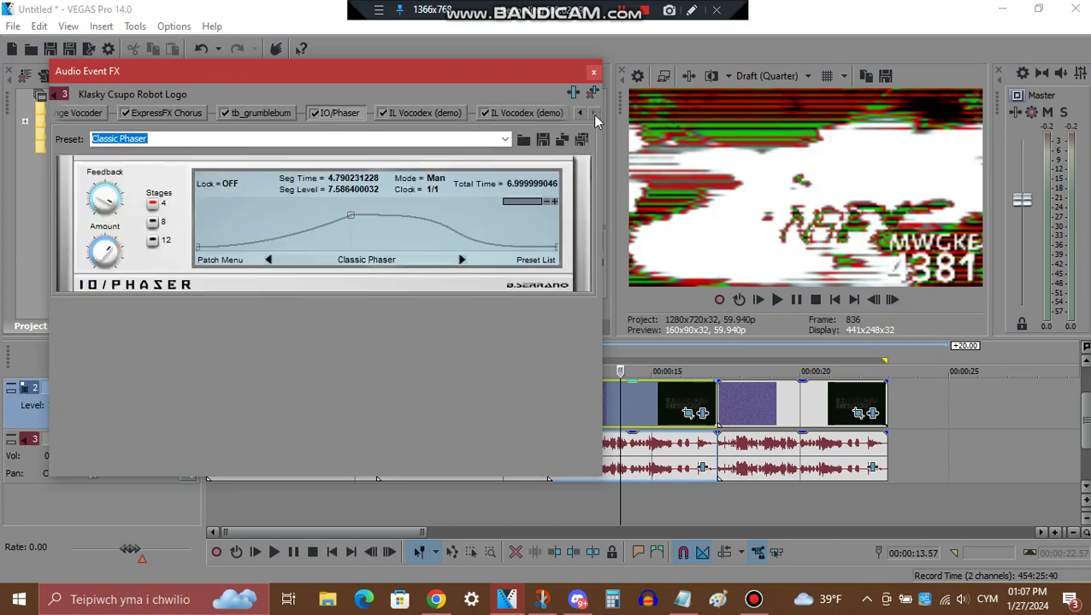
click(437, 112)
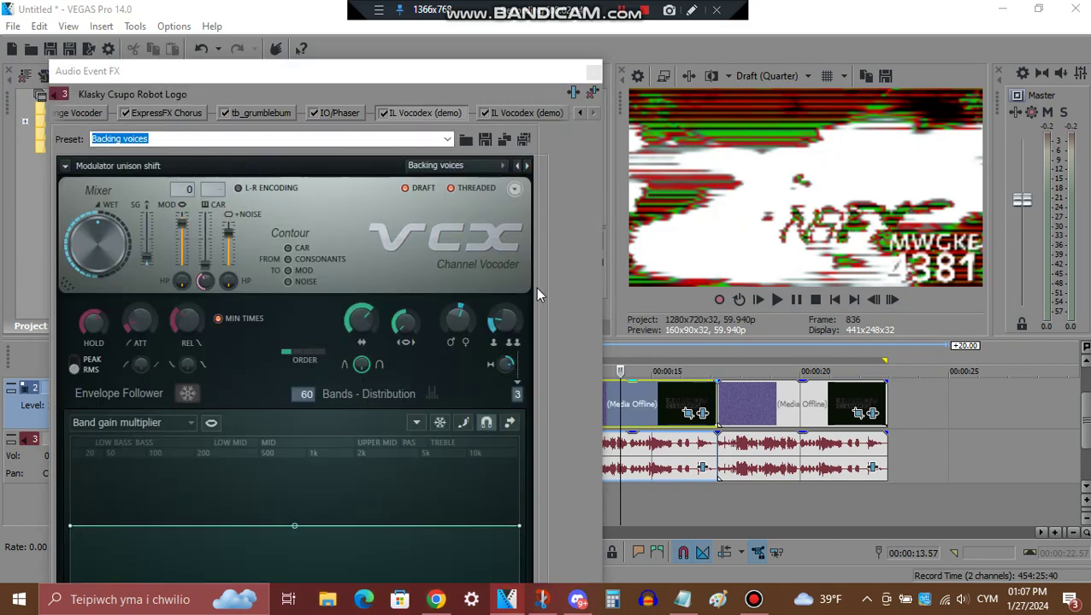
click(515, 116)
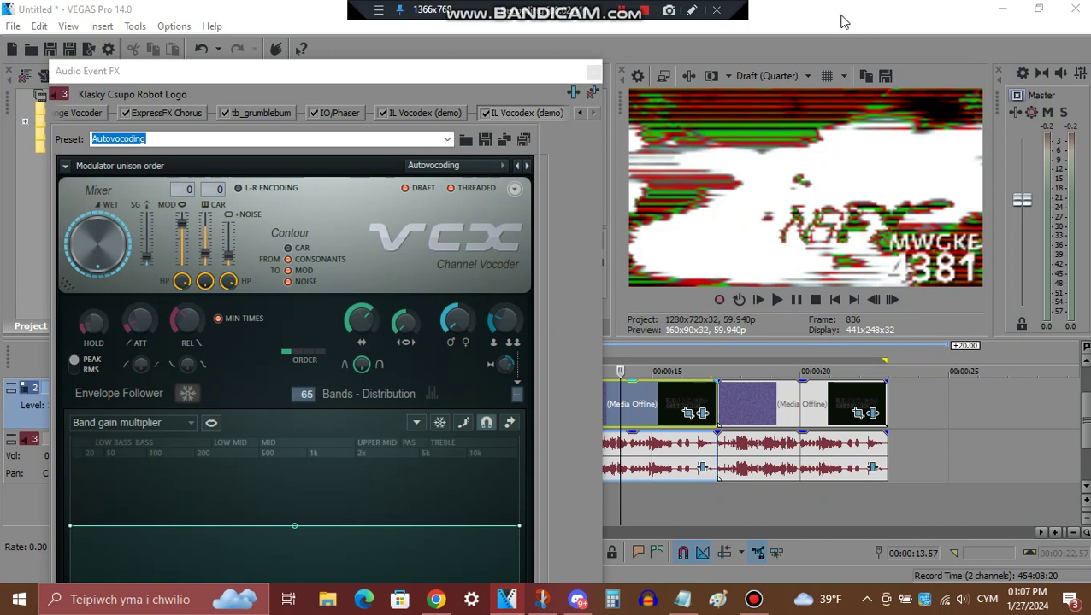
click(593, 75)
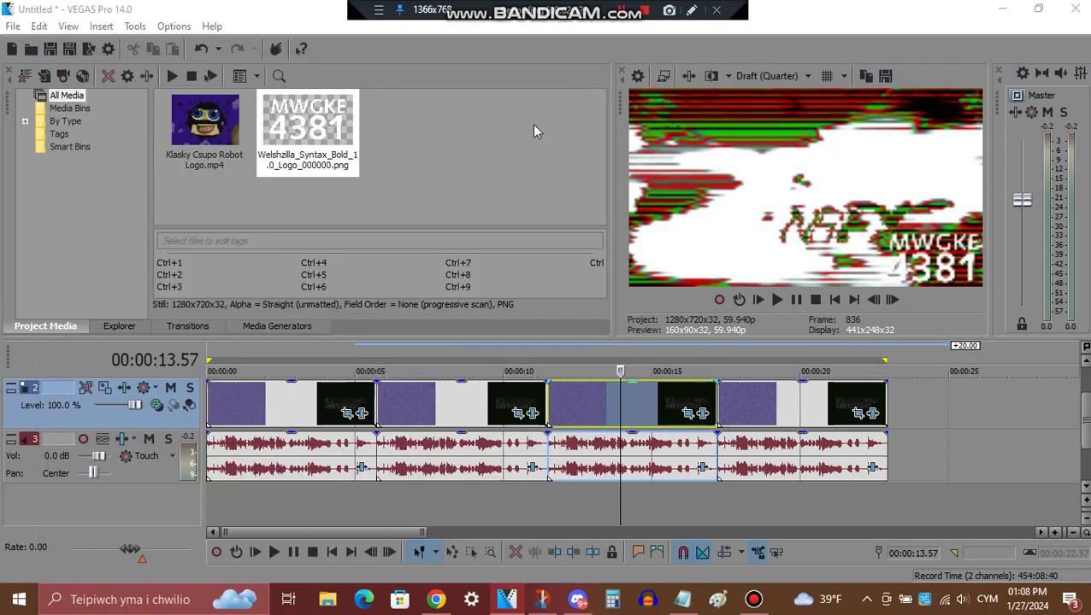
Step: Open the fourth video event's effects and examine the Invert settings and the Gradient Map's first control point
click(792, 406)
click(875, 416)
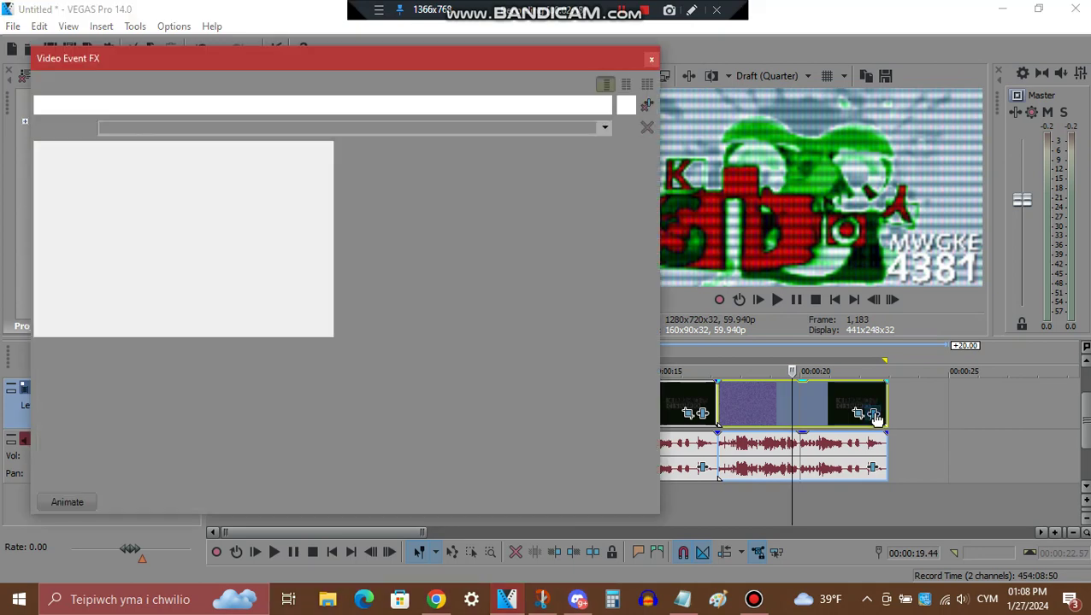
click(121, 107)
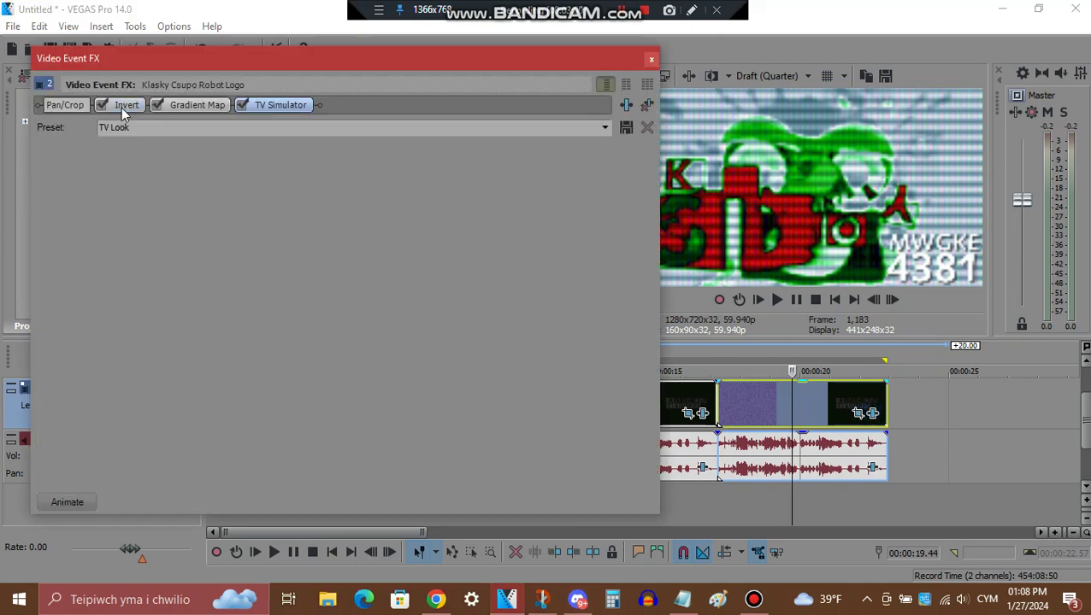
click(198, 108)
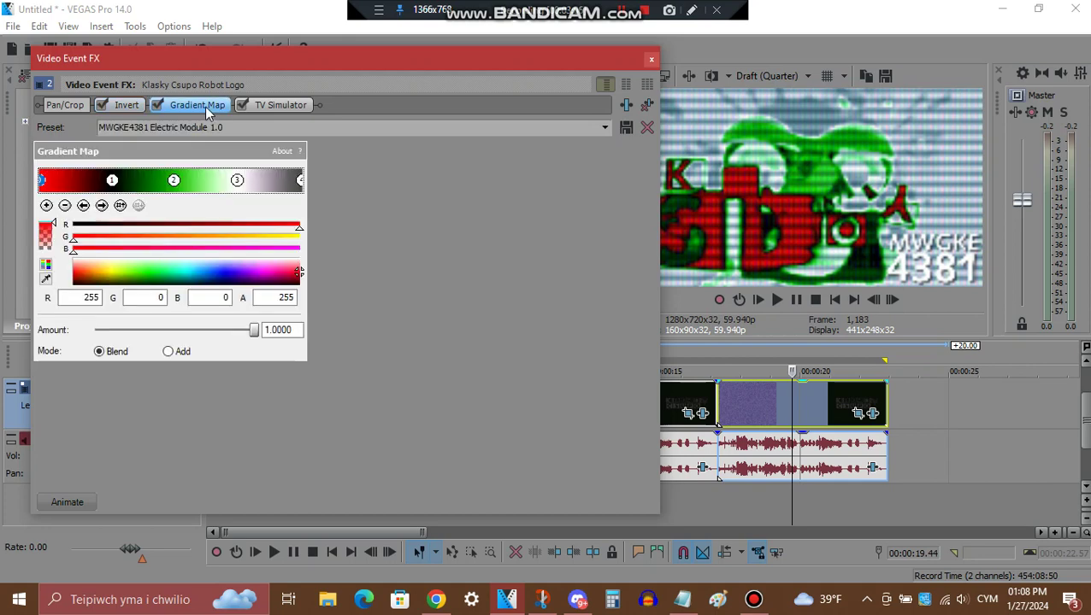
Step: Examine the remaining Gradient Map control points and the TV Simulator settings on the fourth video event, closing its effects window
click(101, 205)
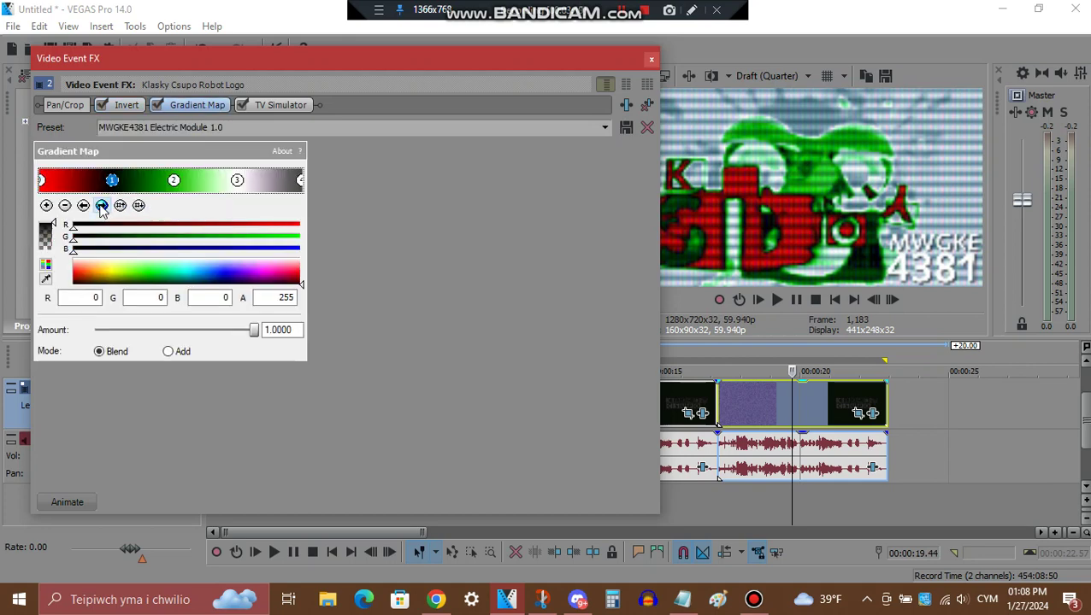
click(101, 205)
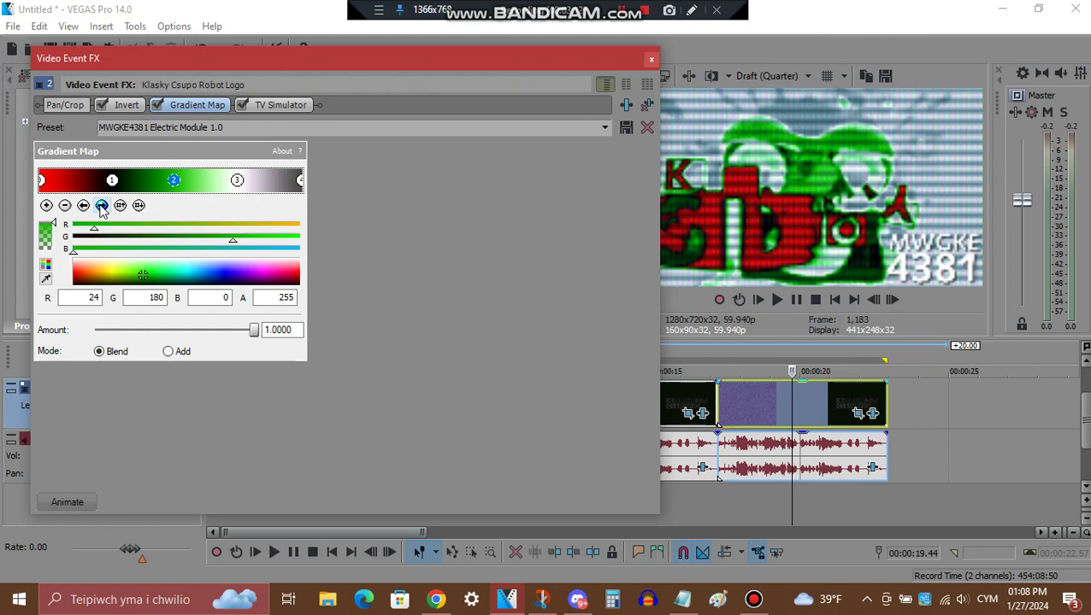
click(100, 205)
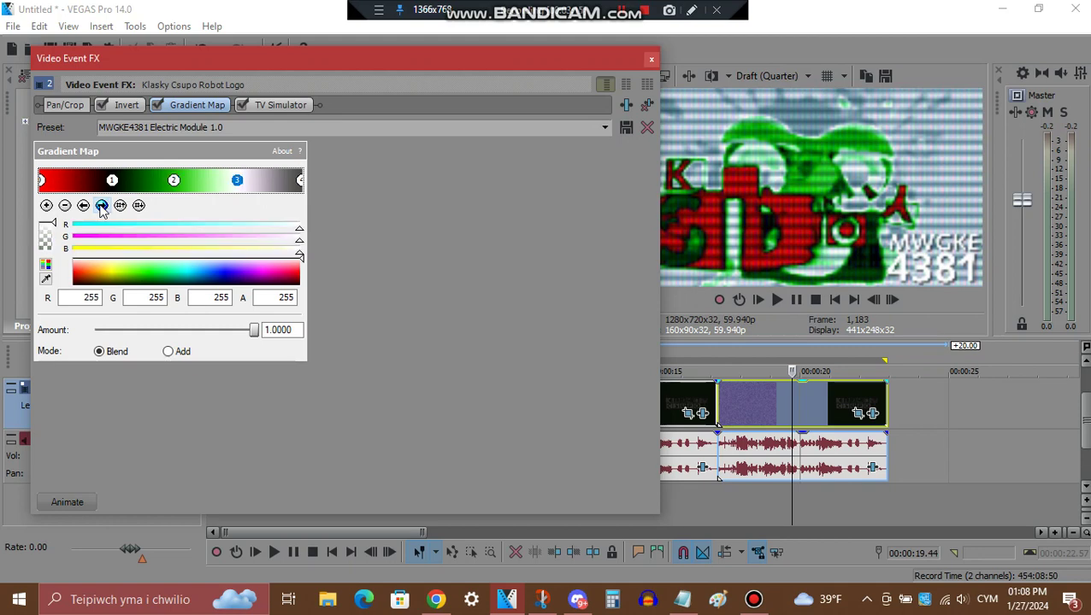
click(101, 205)
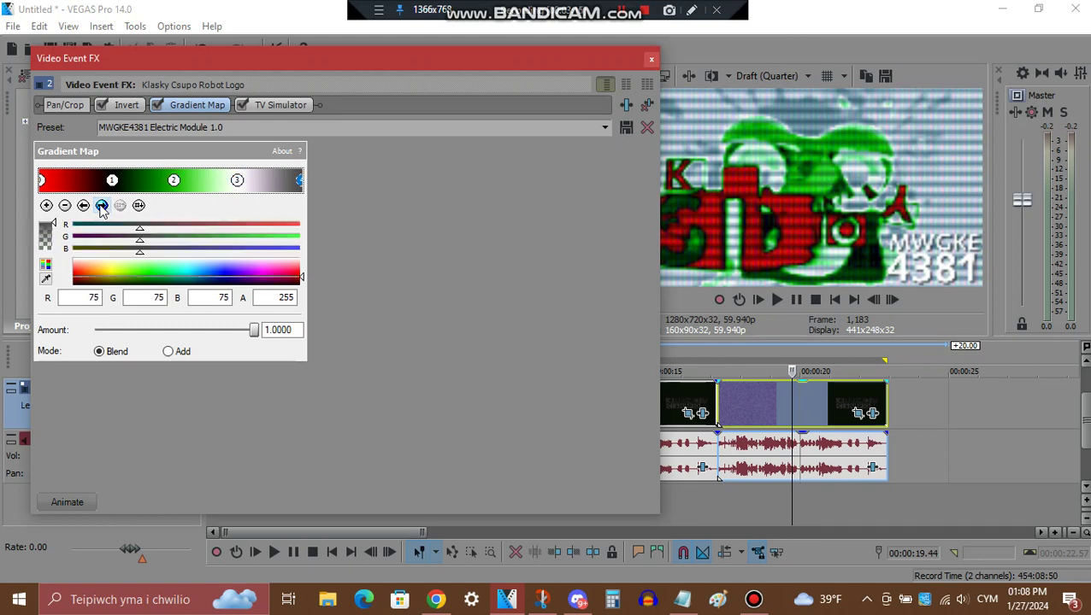
click(282, 105)
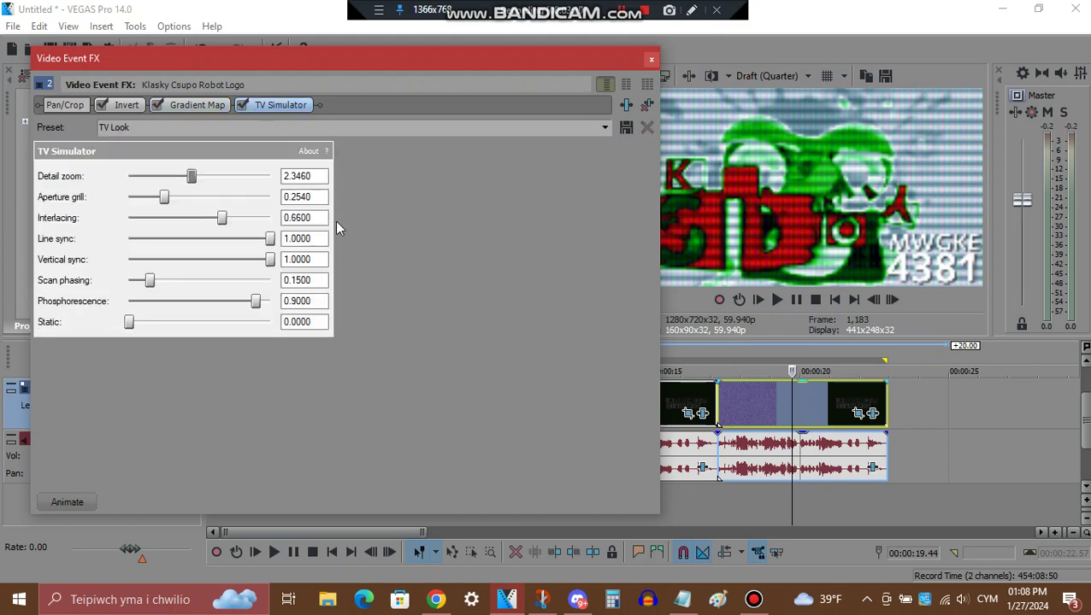
click(651, 59)
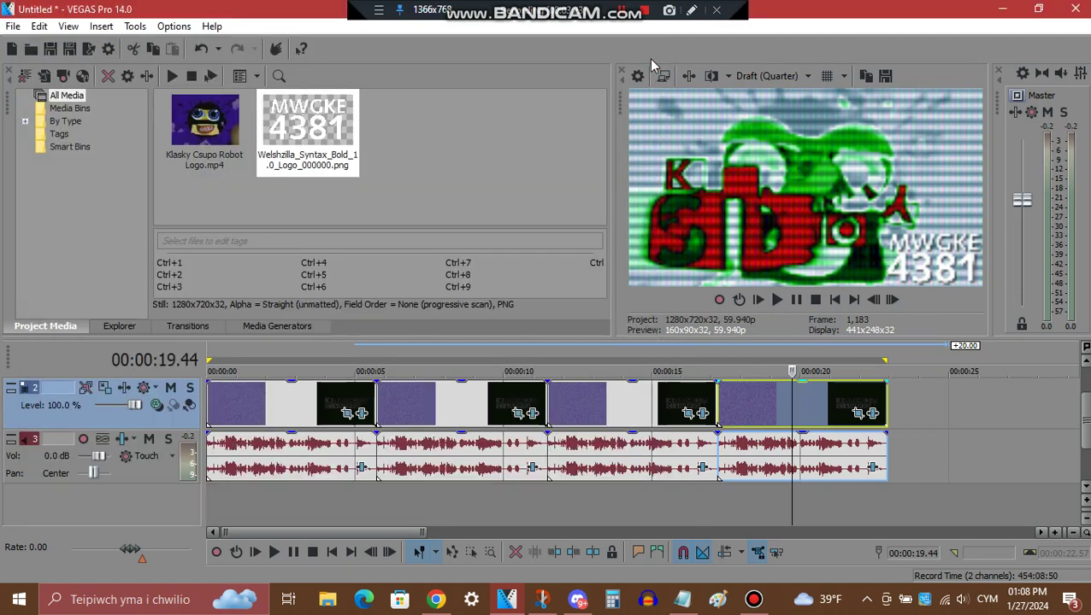
Step: Examine the ExpressFX Chorus, Delay and Amplitude Modulation settings on the fourth audio event and close its effects window
click(872, 468)
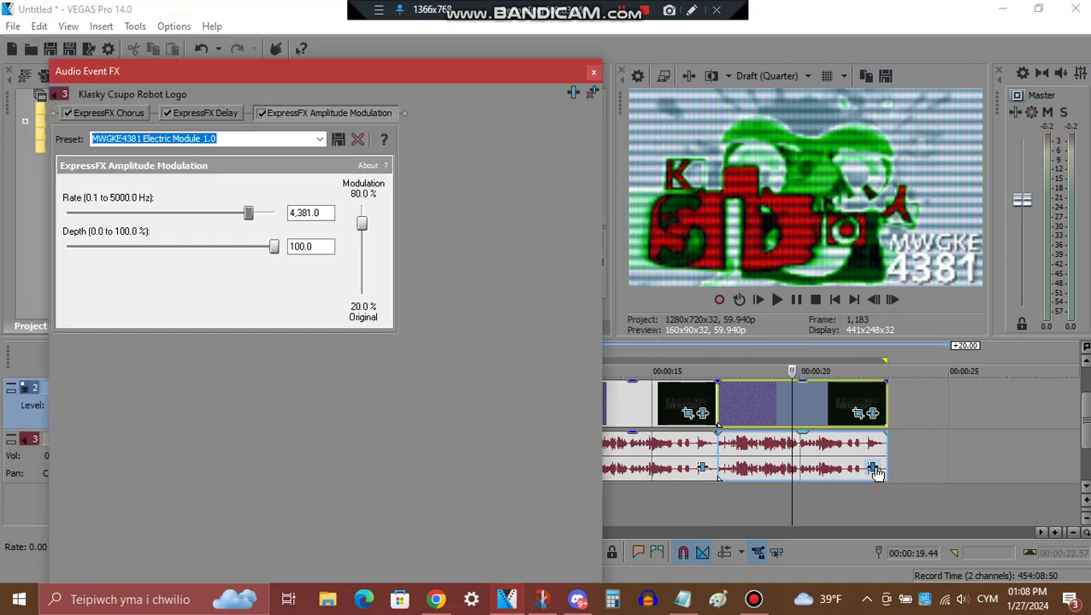
click(106, 113)
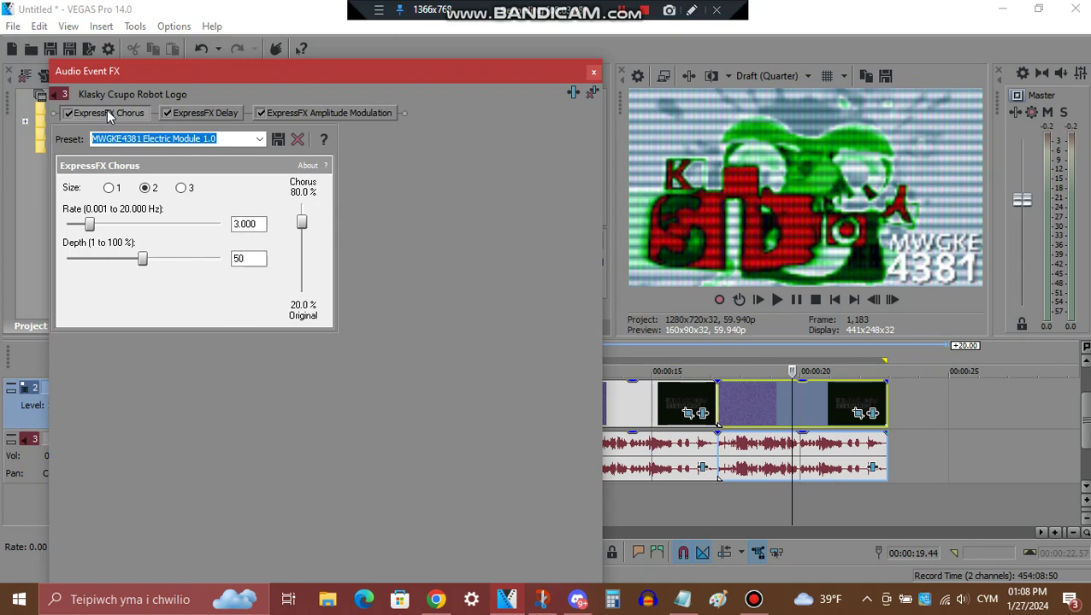
click(227, 114)
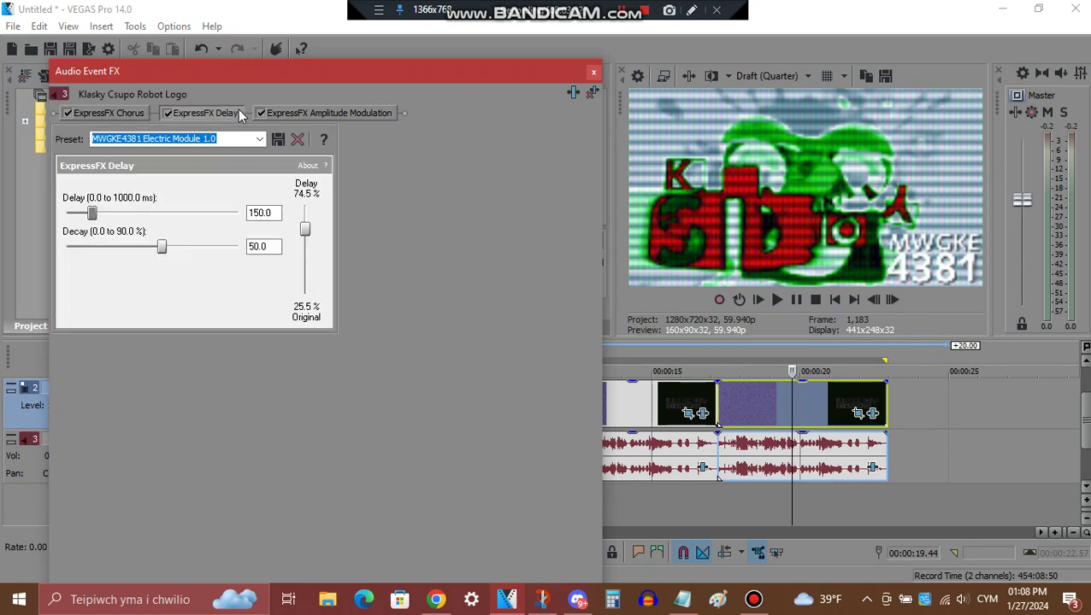
click(340, 113)
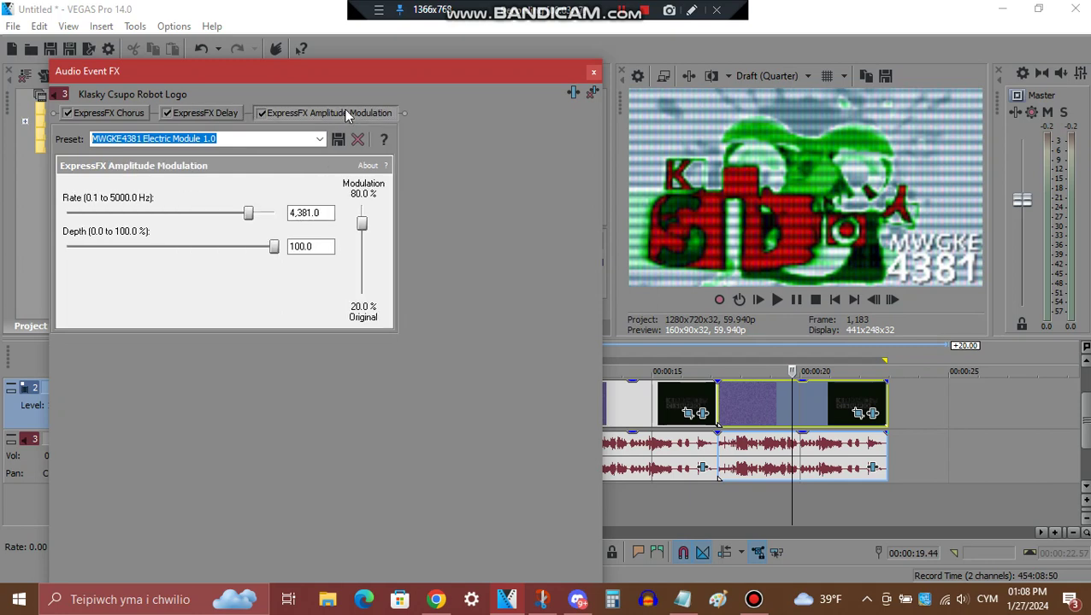
click(593, 72)
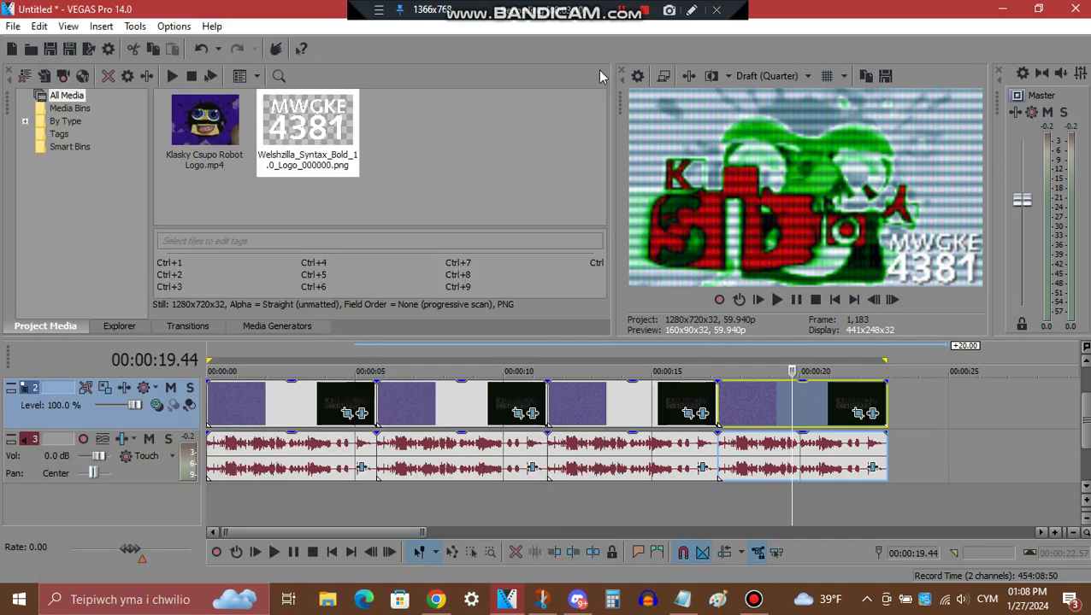